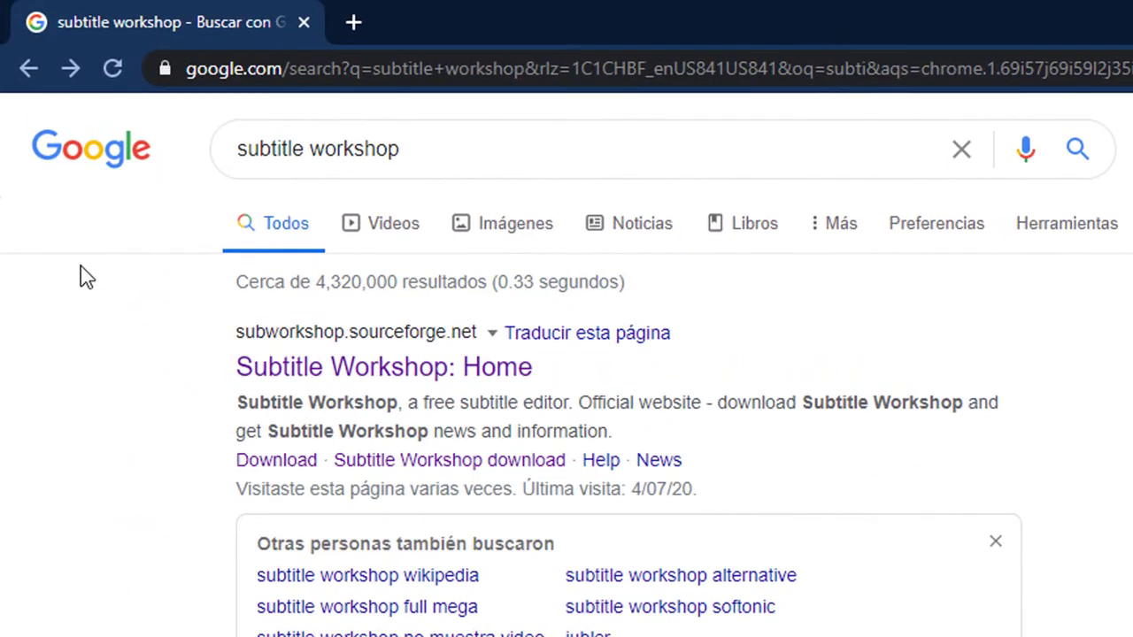
# Open the Subtitle Workshop official site from the search results and read the installer recommendation on its download page.
pyautogui.click(439, 376)
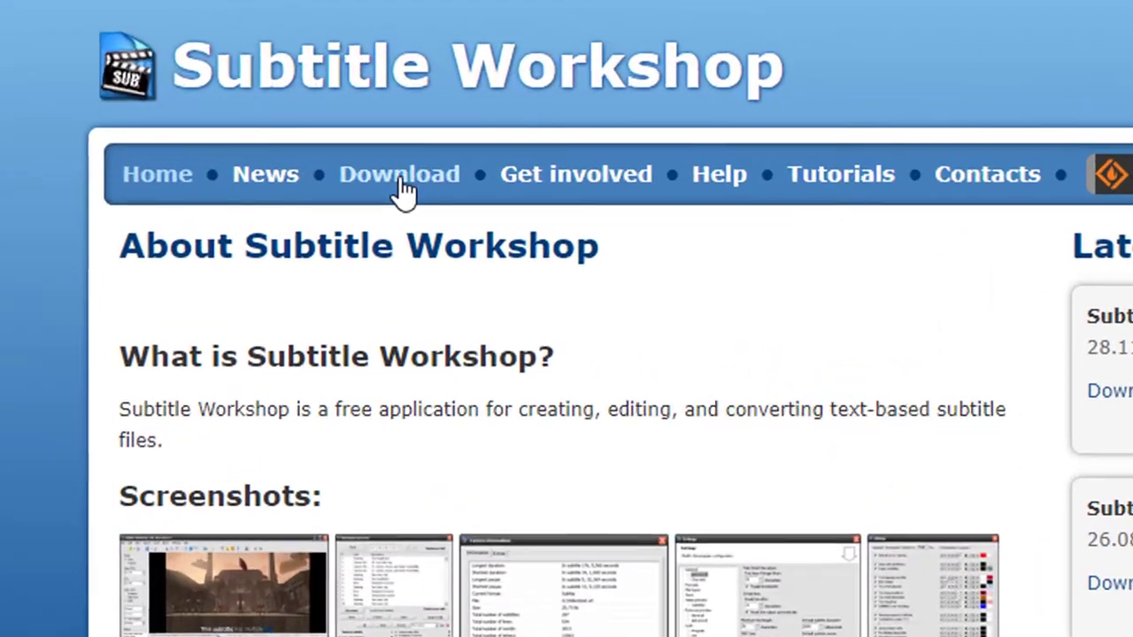
pyautogui.click(403, 186)
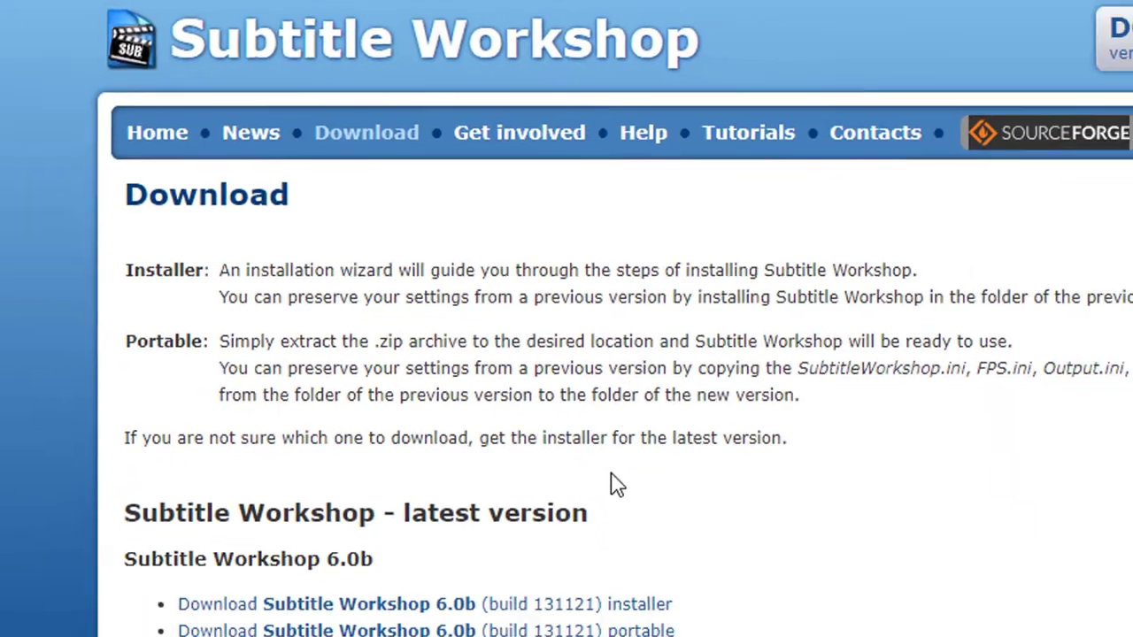
pyautogui.moveTo(520, 427); pyautogui.dragTo(168, 426)
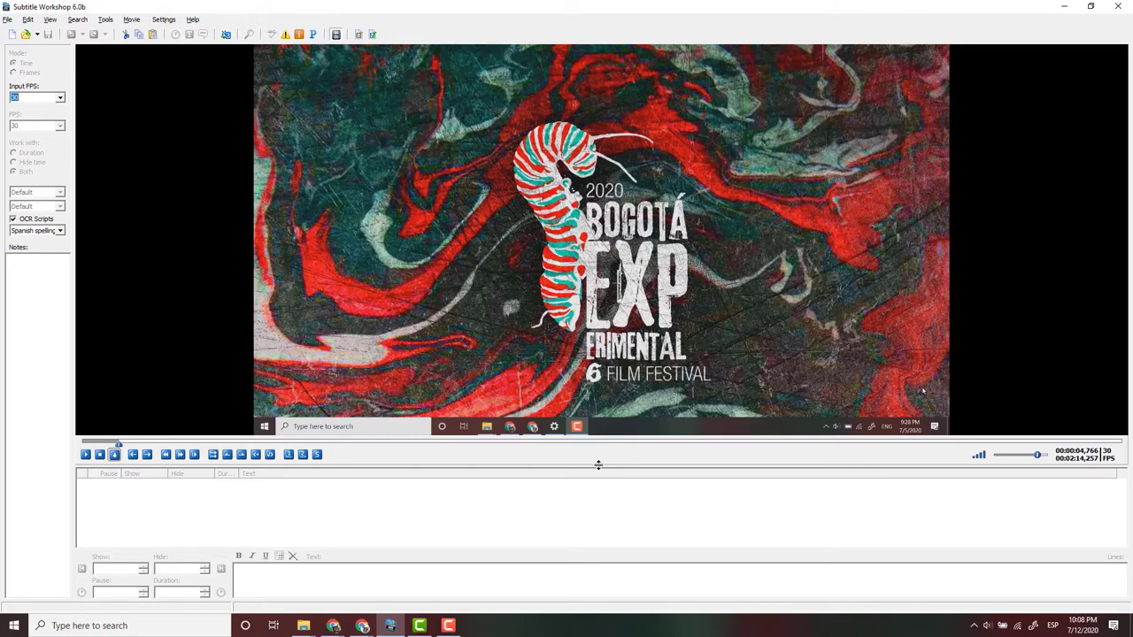
# Shrink the video preview to enlarge the subtitle list, and load the 55.7 MB MP4 video from folder 25, stopping its playback.
pyautogui.moveTo(598, 460); pyautogui.dragTo(604, 250)
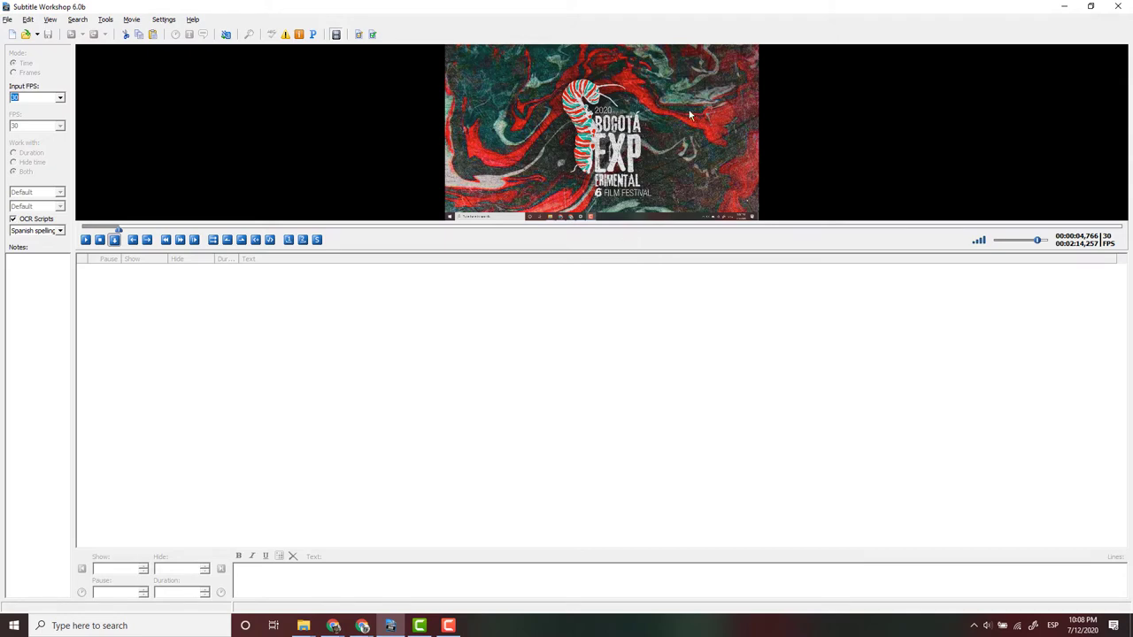
pyautogui.rightClick(569, 125)
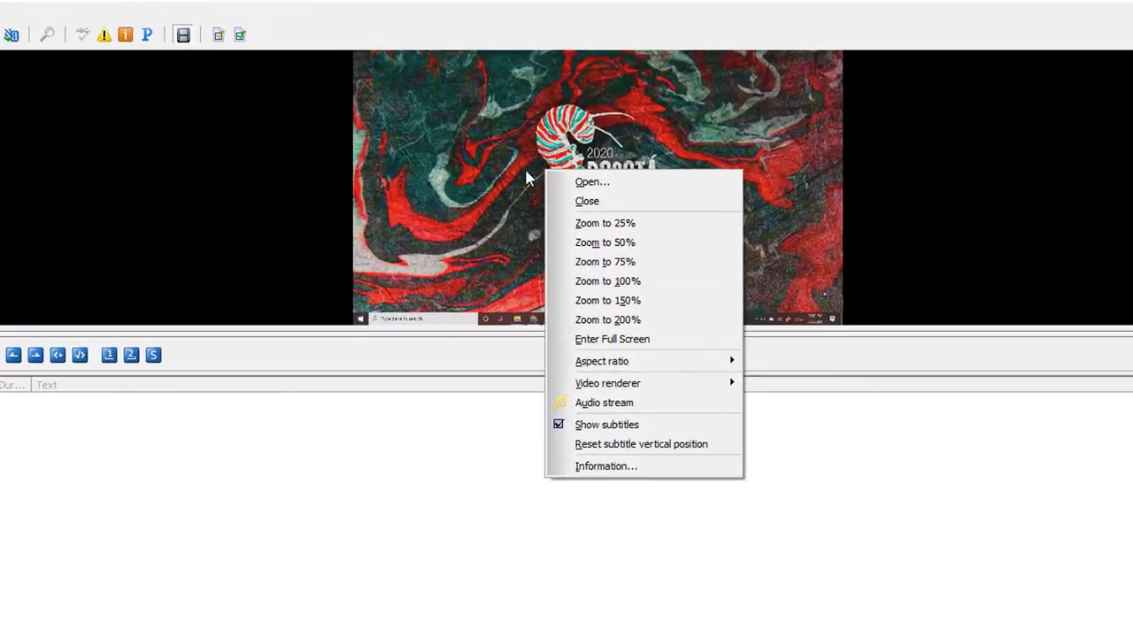
pyautogui.click(546, 113)
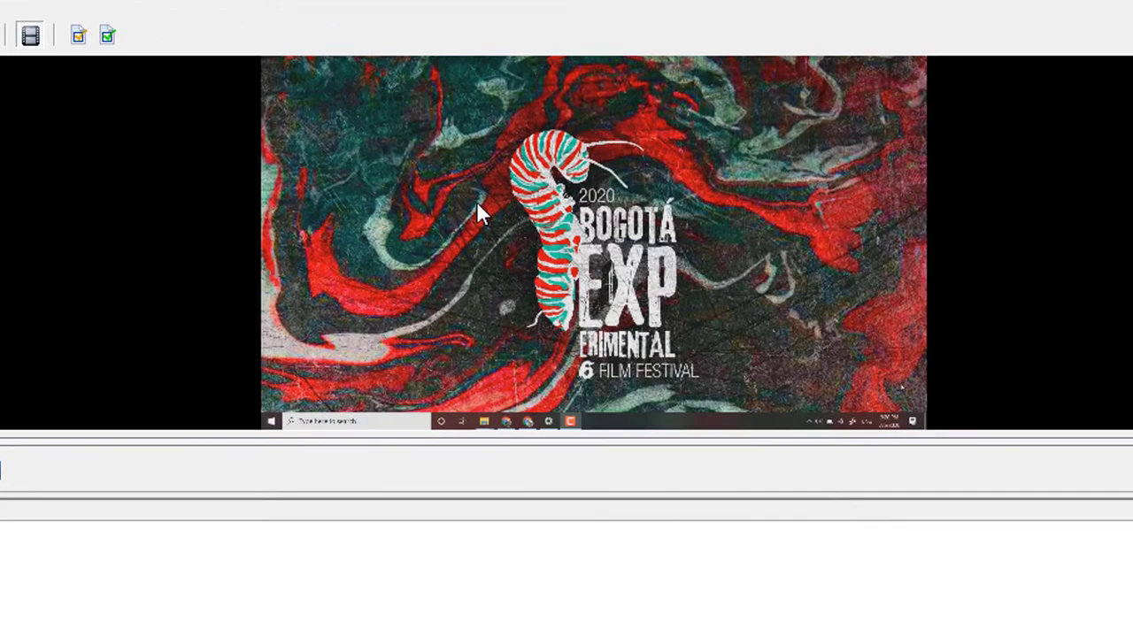
pyautogui.rightClick(547, 113)
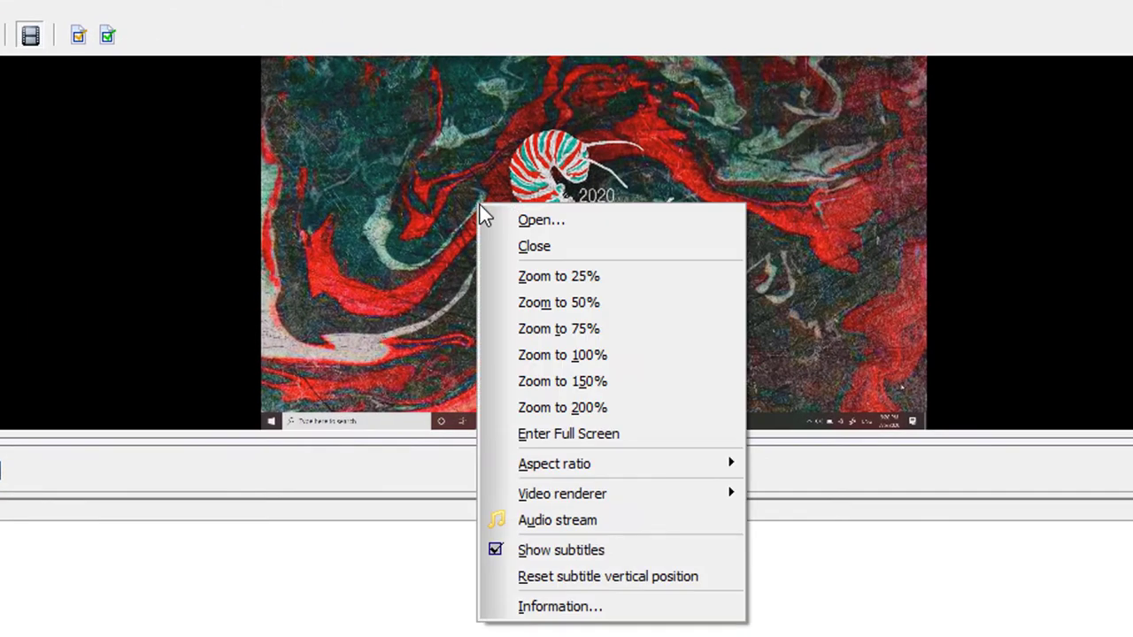
pyautogui.click(541, 221)
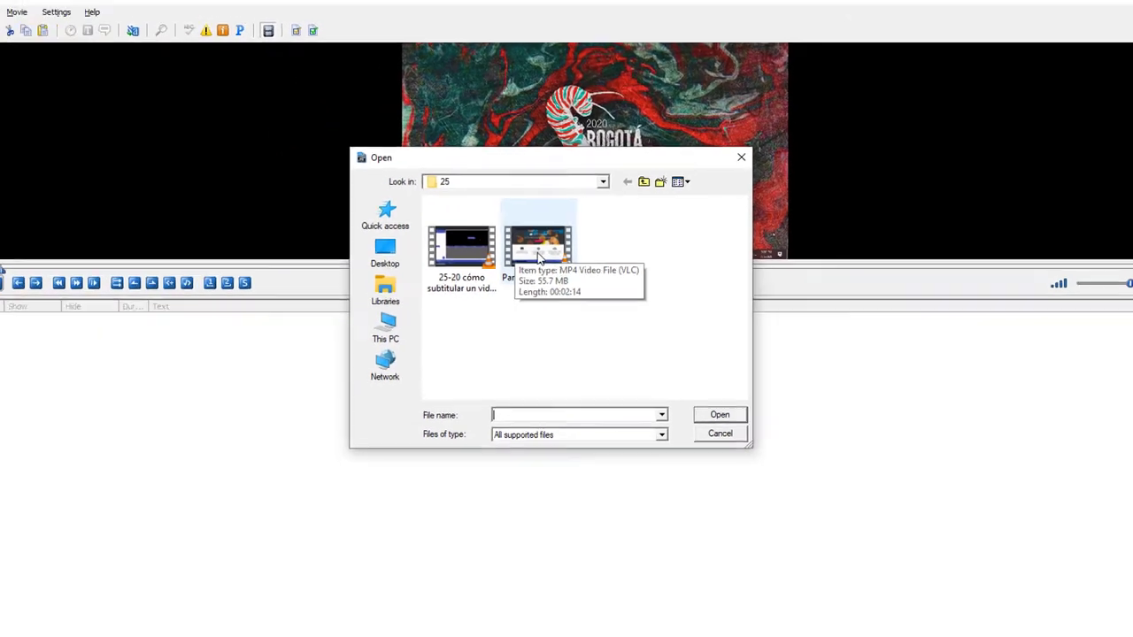
pyautogui.doubleClick(545, 298)
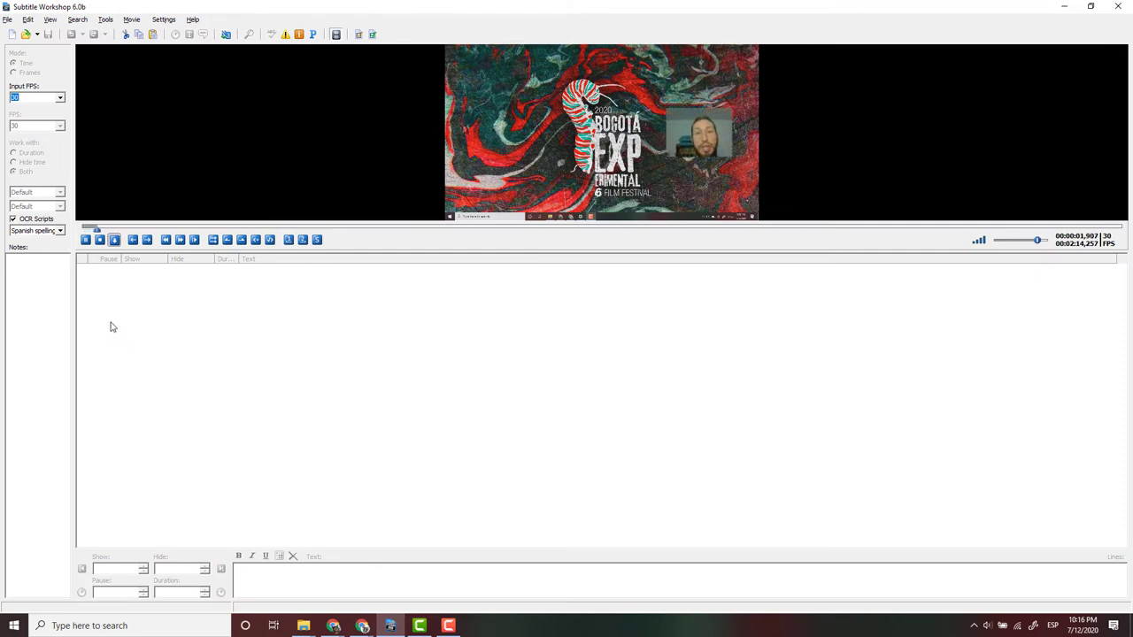
pyautogui.click(101, 239)
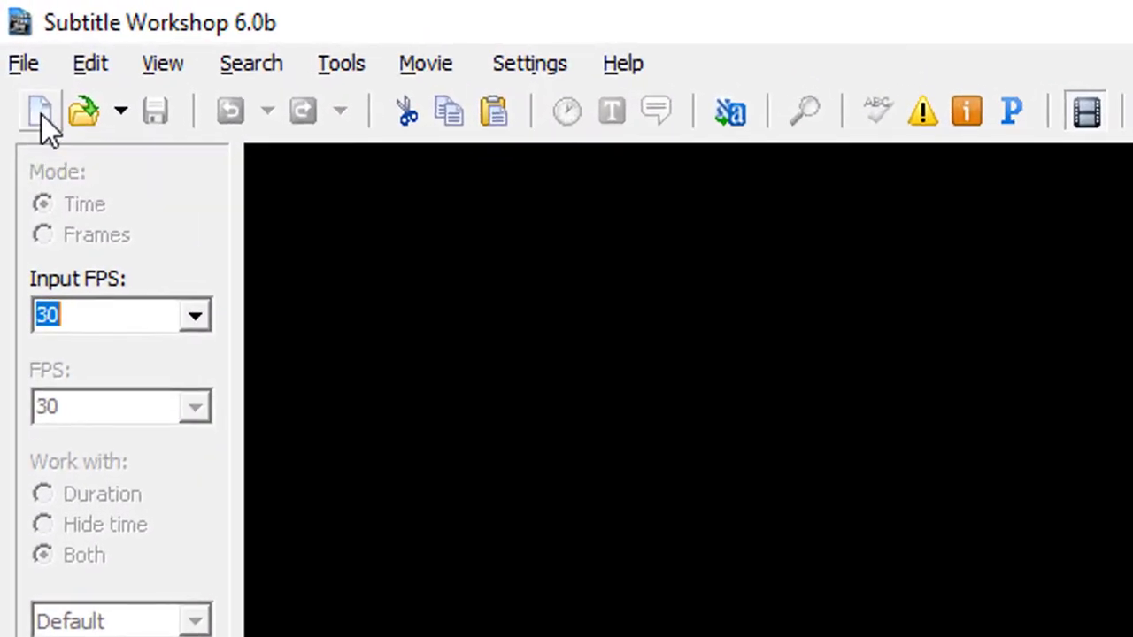
# Create a new subtitle file and briefly test the video playback, stopping it so the video returns to the start.
pyautogui.click(42, 115)
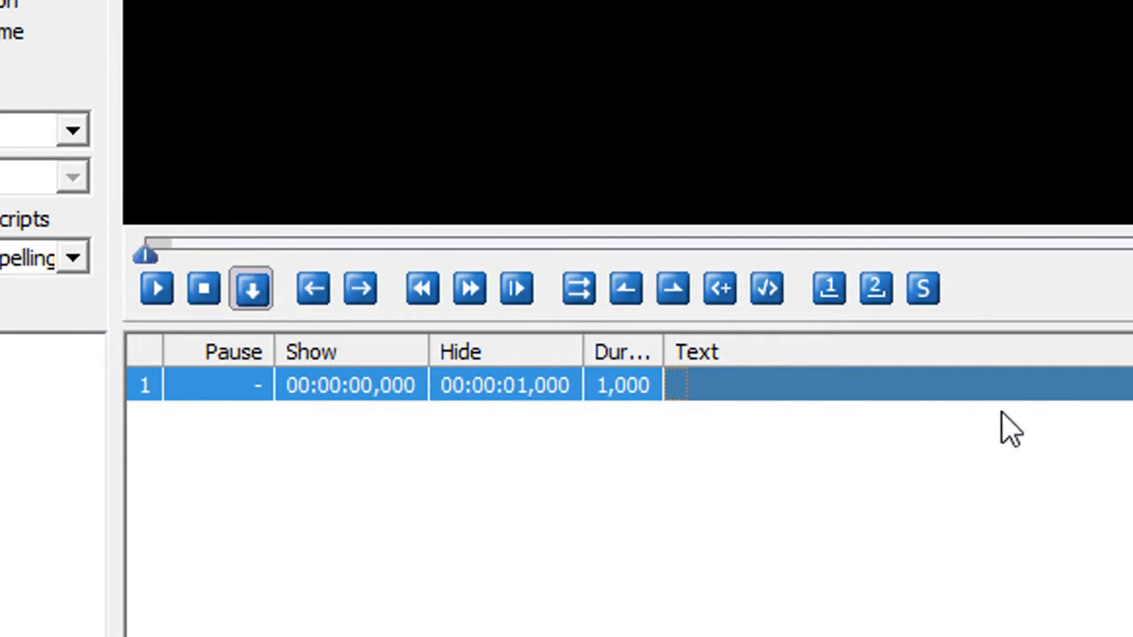
pyautogui.click(161, 305)
pyautogui.click(161, 306)
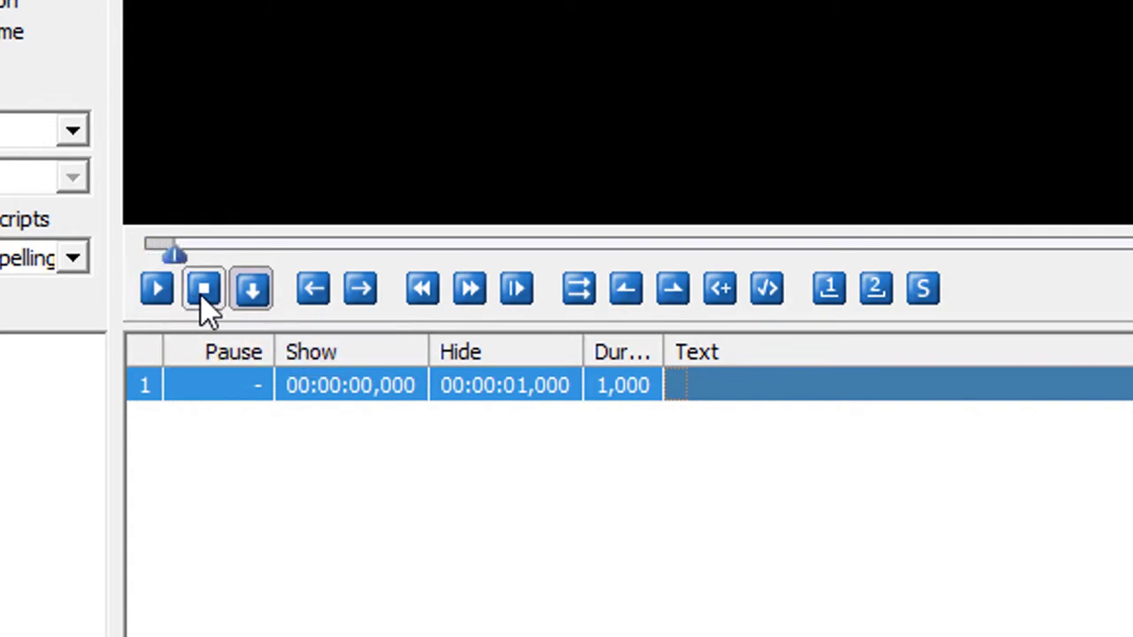
pyautogui.click(206, 305)
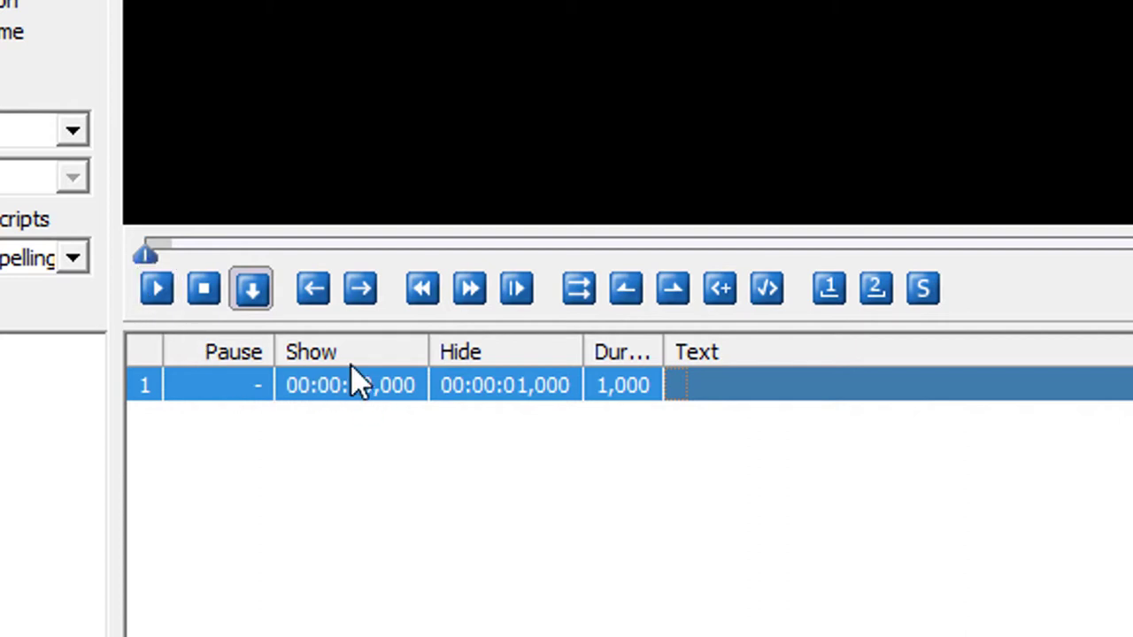
# Play the video to the end of the first phrase and set the first subtitle's hide time to 00:00:04,683.
pyautogui.click(161, 294)
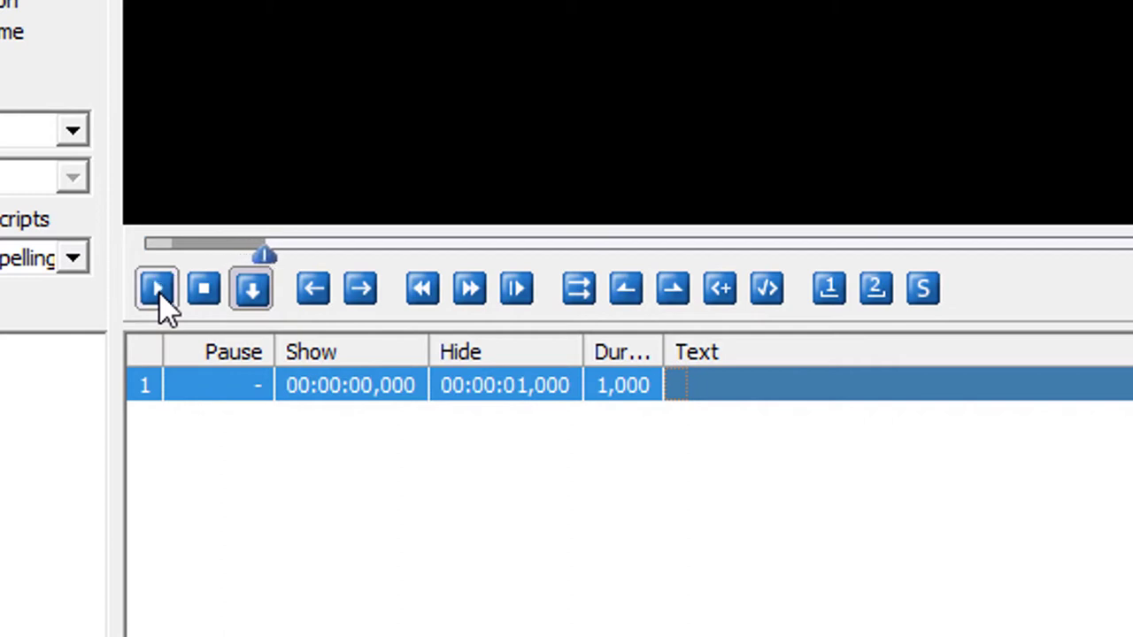
pyautogui.click(159, 292)
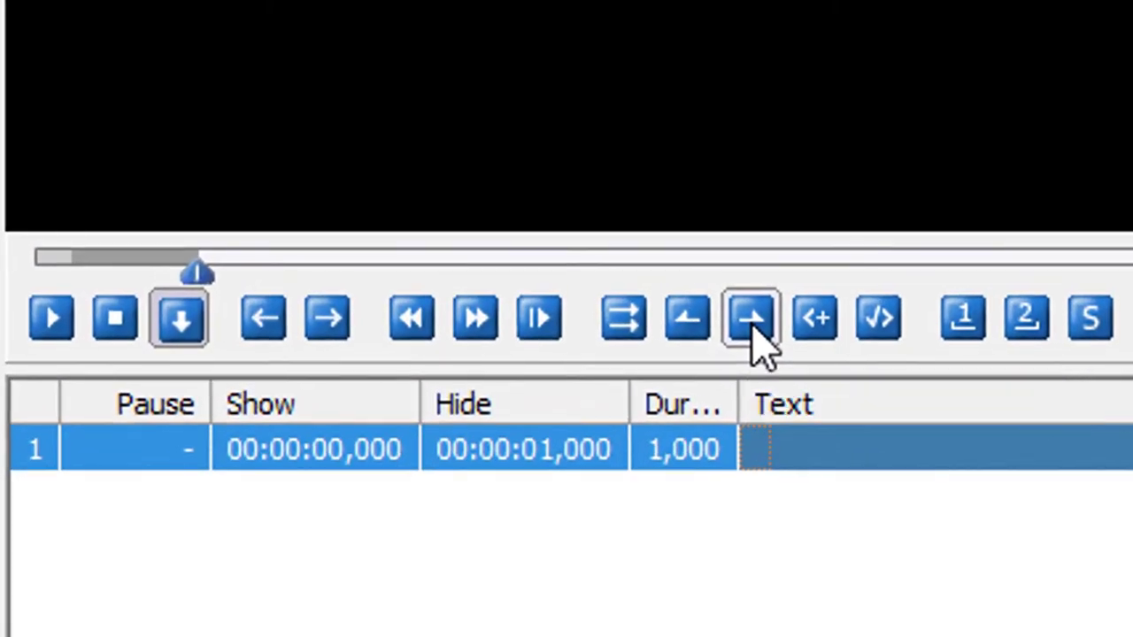
pyautogui.click(752, 319)
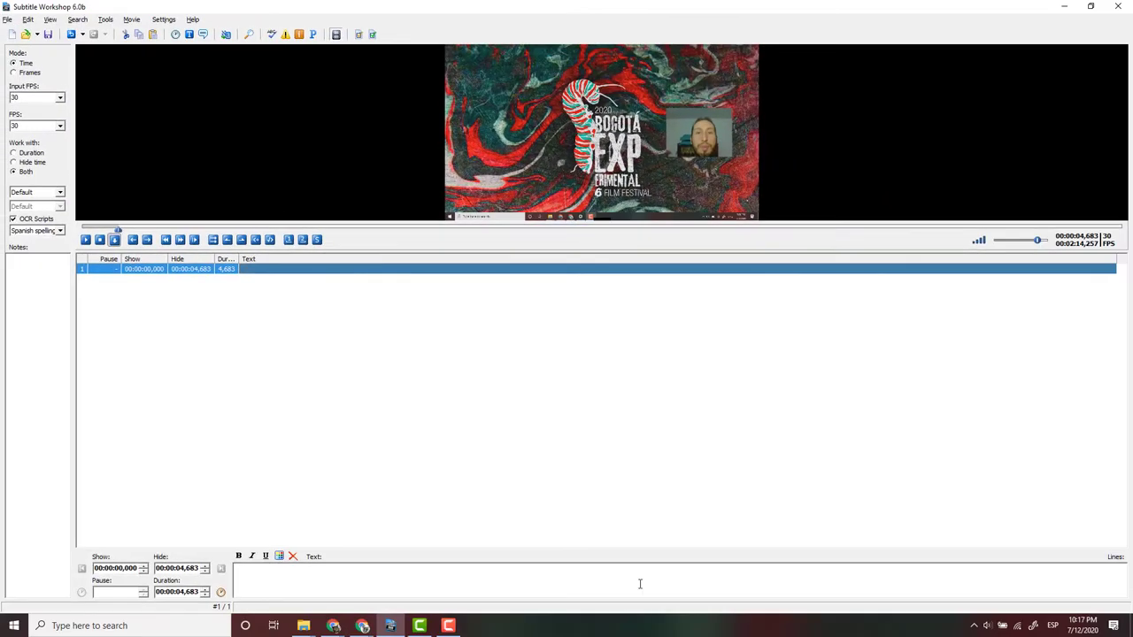
# Enter "Hola, hoy les quiero compartir un método para subtitular videos" as the first subtitle's text.
pyautogui.click(648, 570)
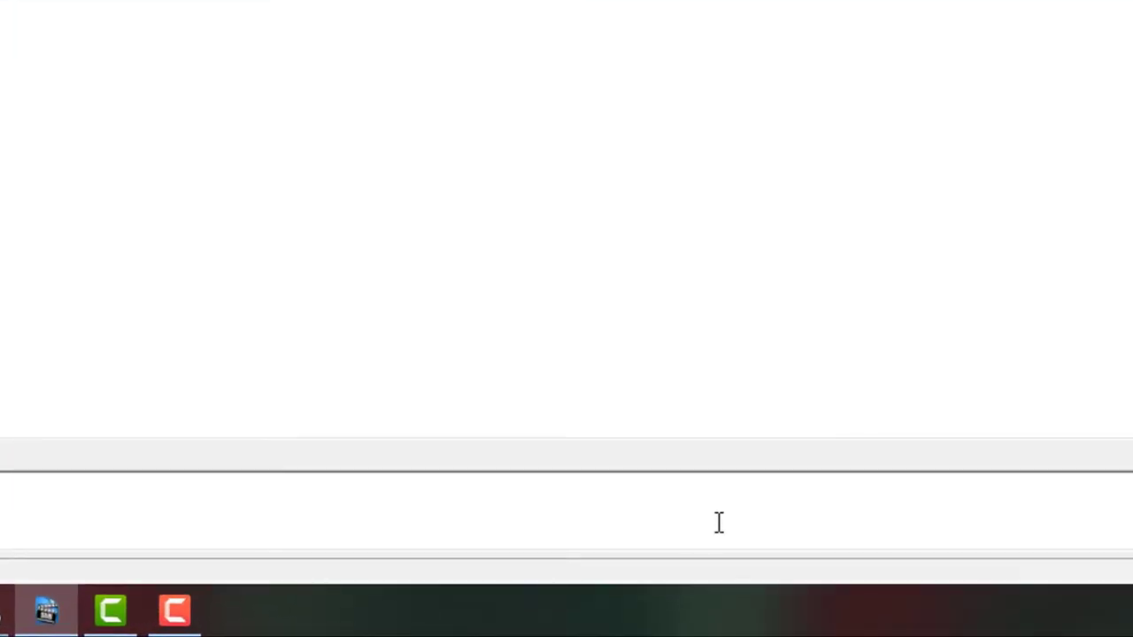
pyautogui.write('Hola, hoy ')
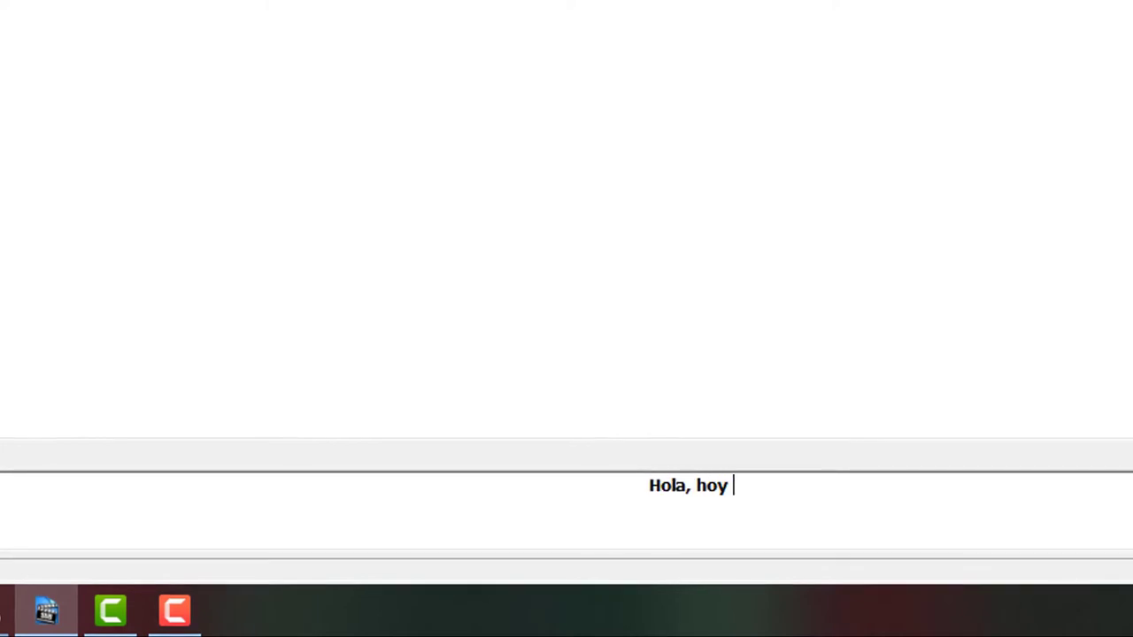
pyautogui.write('les quiero compa')
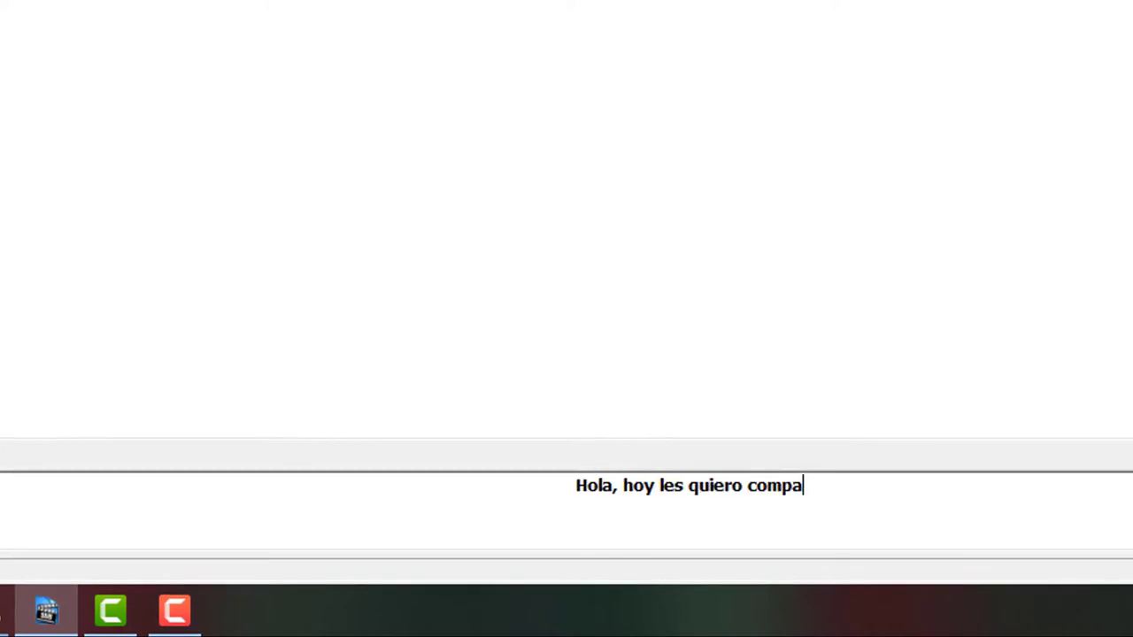
pyautogui.write('rtir un método para sub')
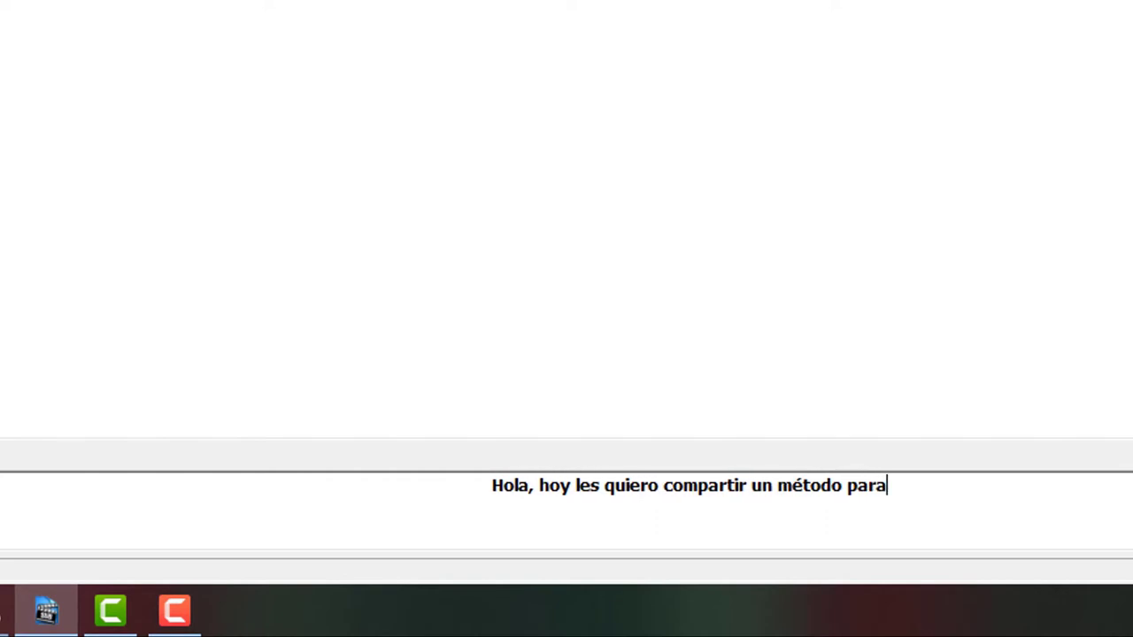
pyautogui.write('titular videos')
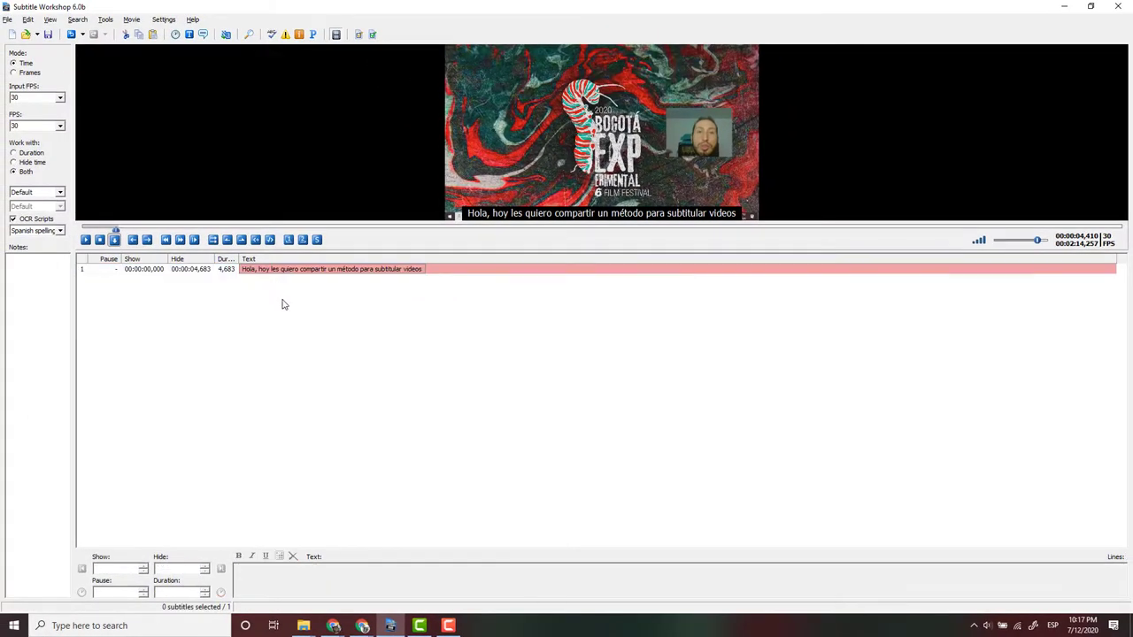
pyautogui.click(269, 271)
pyautogui.click(270, 298)
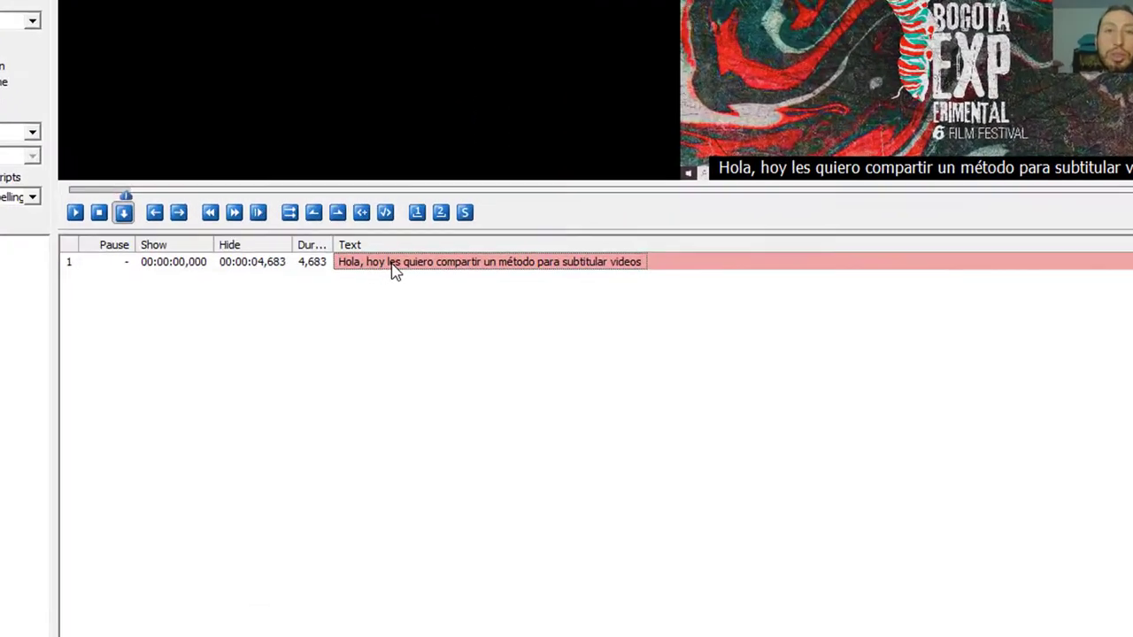
pyautogui.moveTo(274, 277)
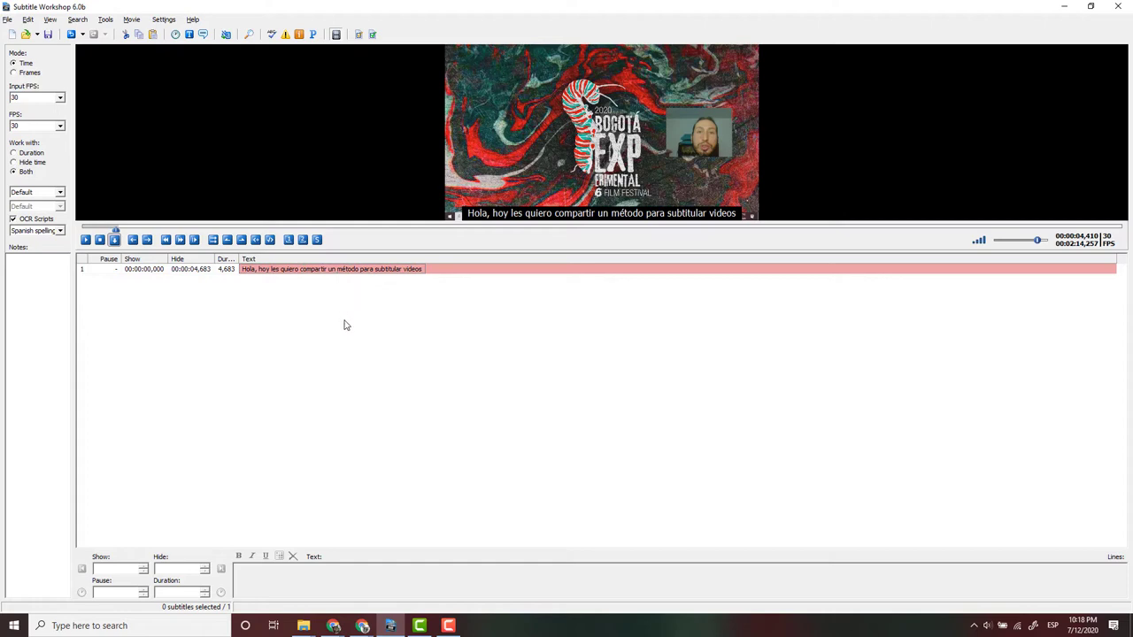
# Play on past the first subtitle, insert a second subtitle after it, and select the new empty entry.
pyautogui.click(86, 240)
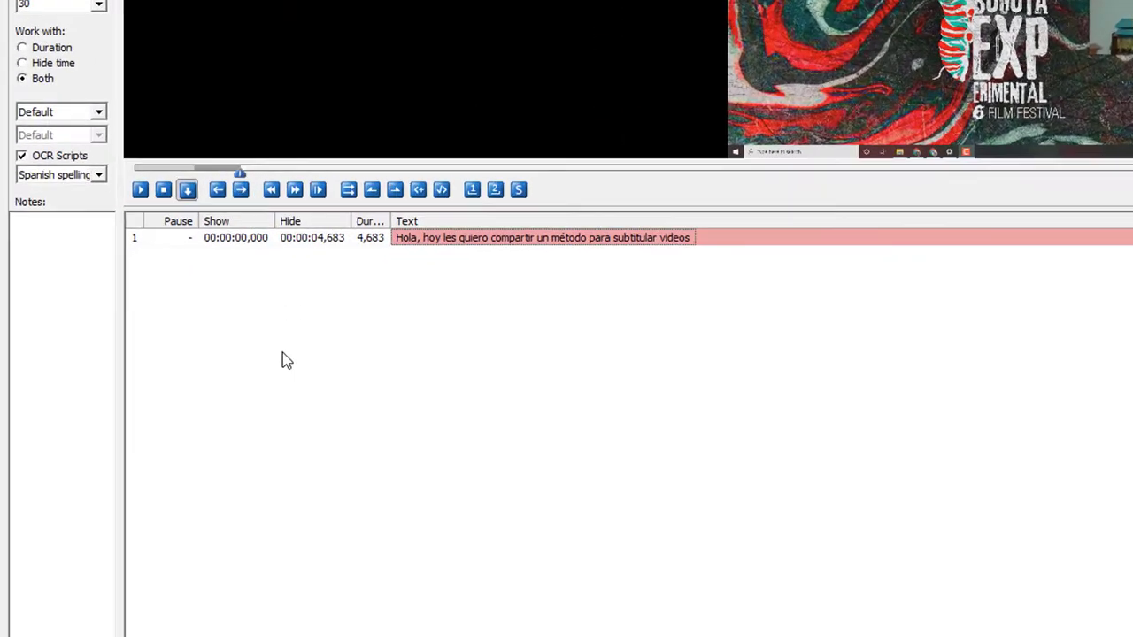
pyautogui.rightClick(168, 296)
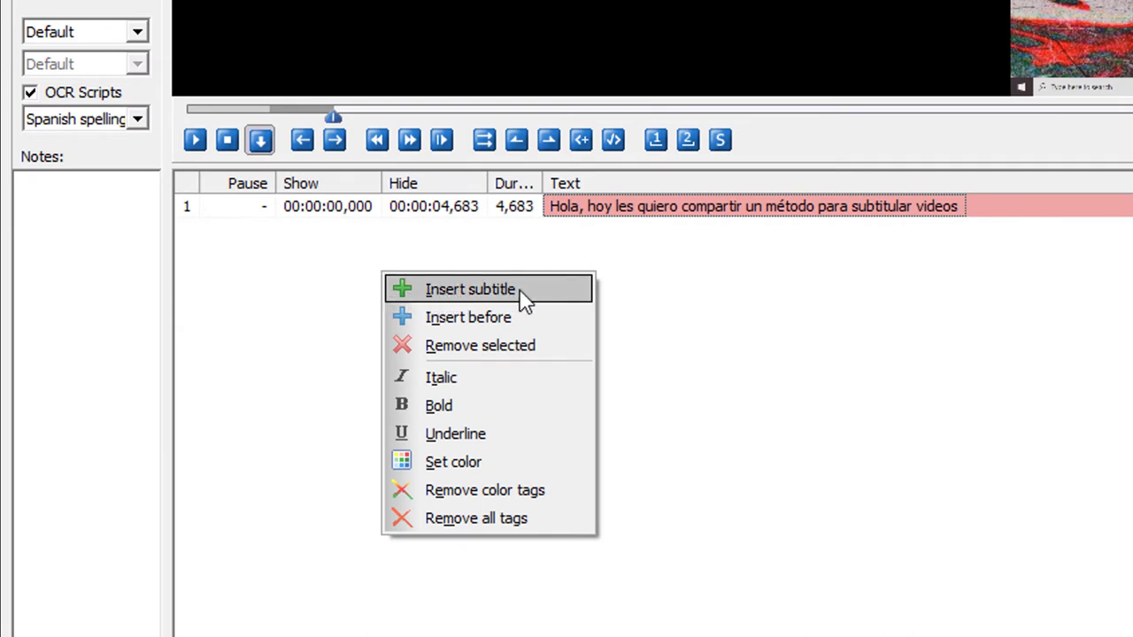
pyautogui.click(540, 300)
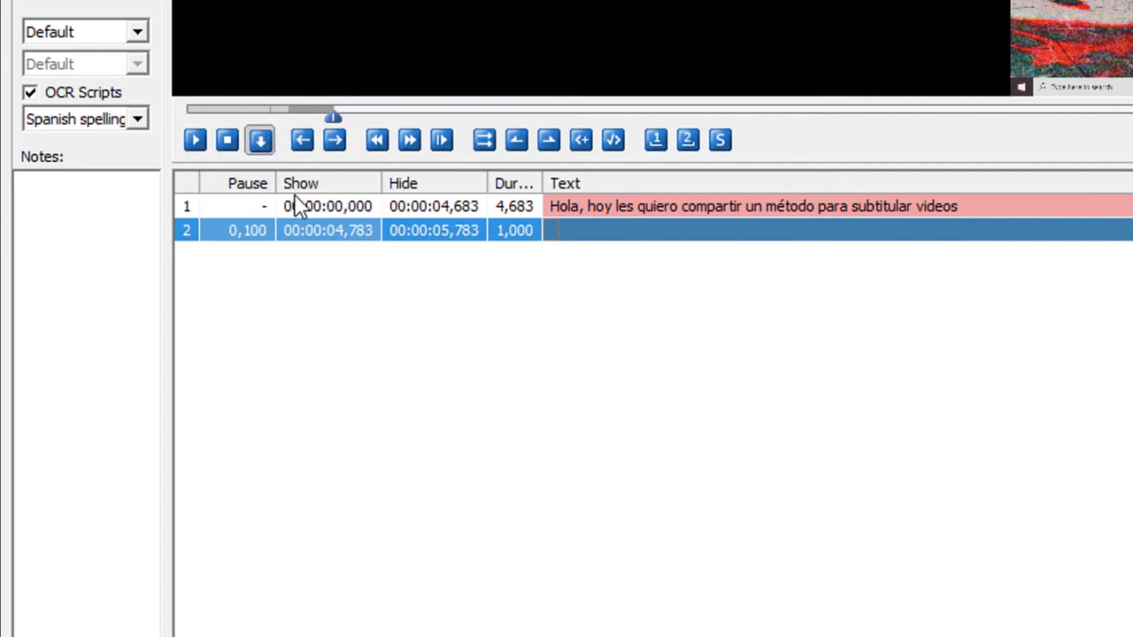
pyautogui.click(340, 213)
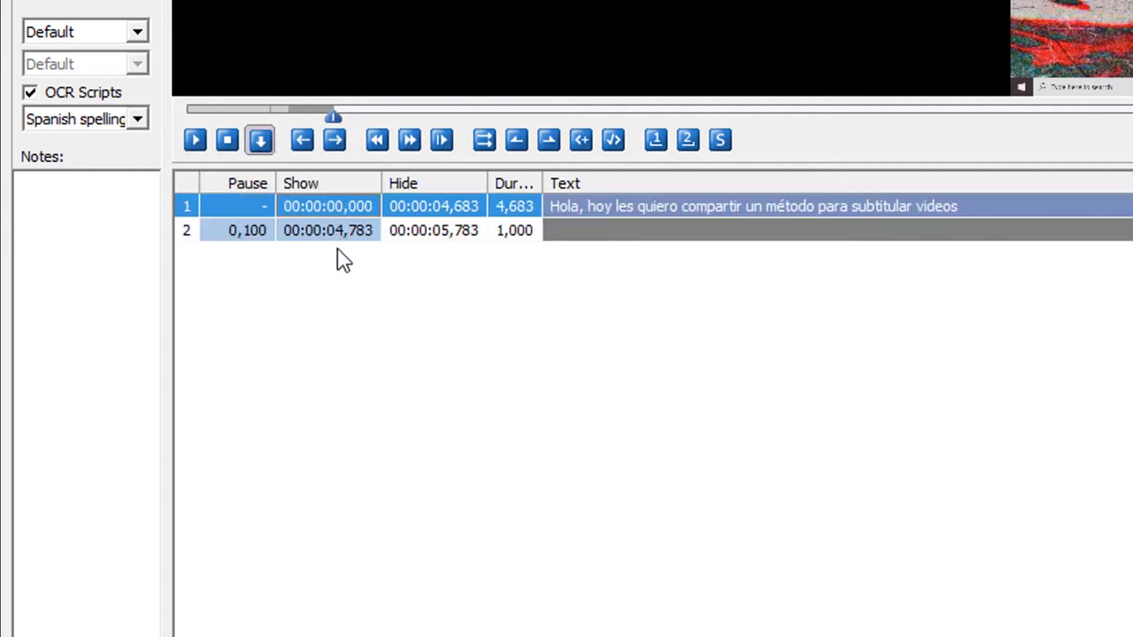
pyautogui.click(338, 236)
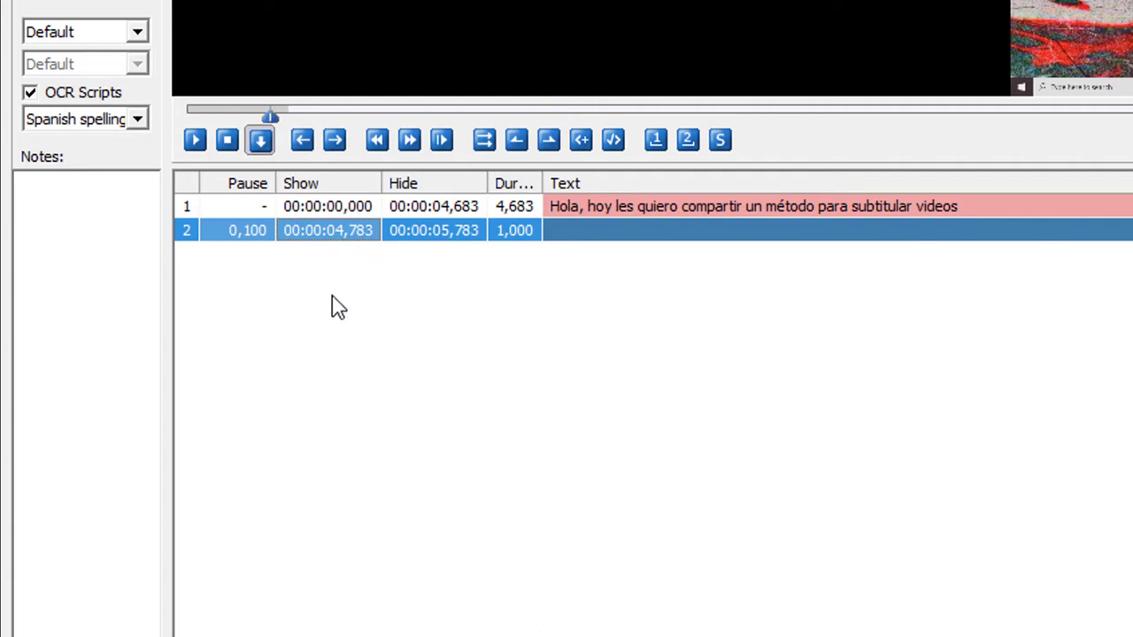
# Set the second subtitle's hide time to 00:00:07,970 at the end of its phrase and enter "un tanto experimental pero muy ágil," as its text.
pyautogui.click(198, 149)
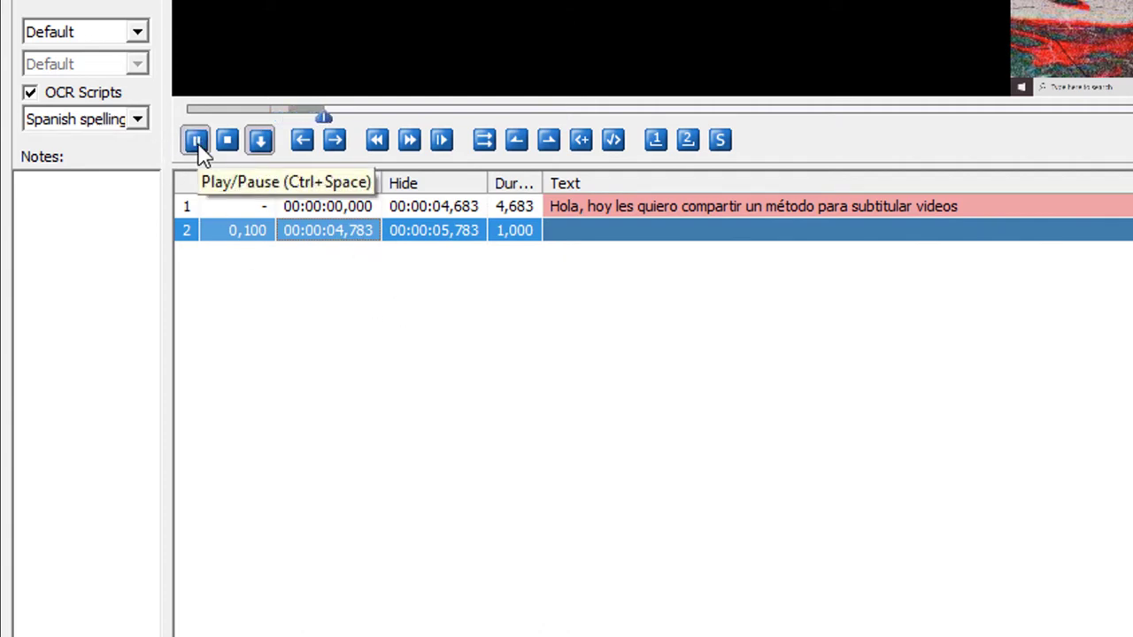
pyautogui.click(197, 142)
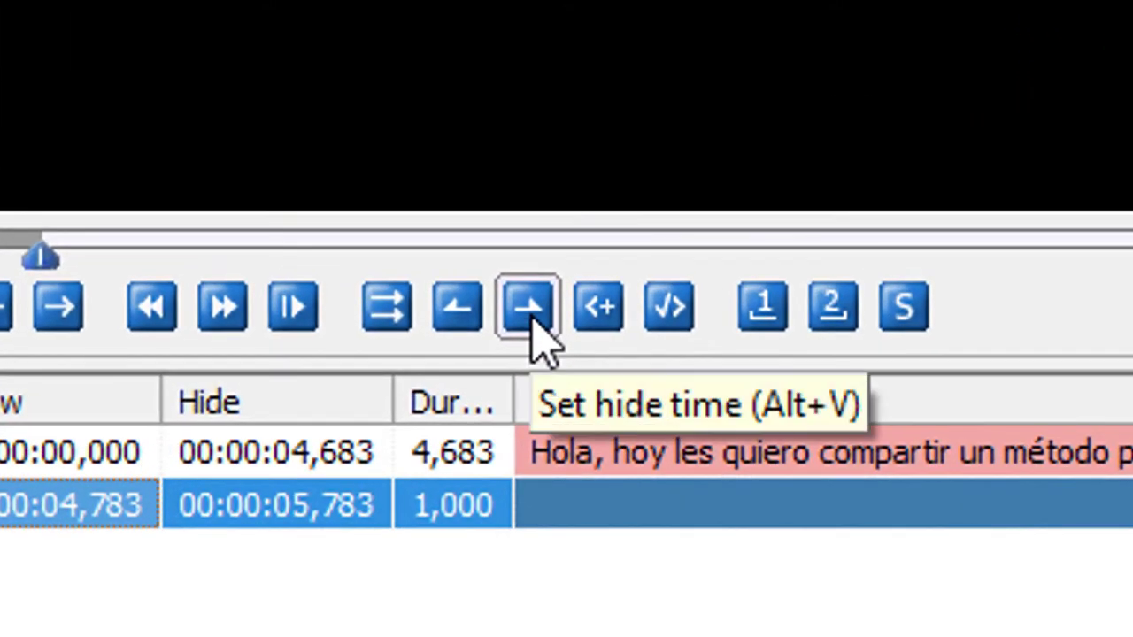
pyautogui.click(531, 320)
pyautogui.write('un tanto experimental ')
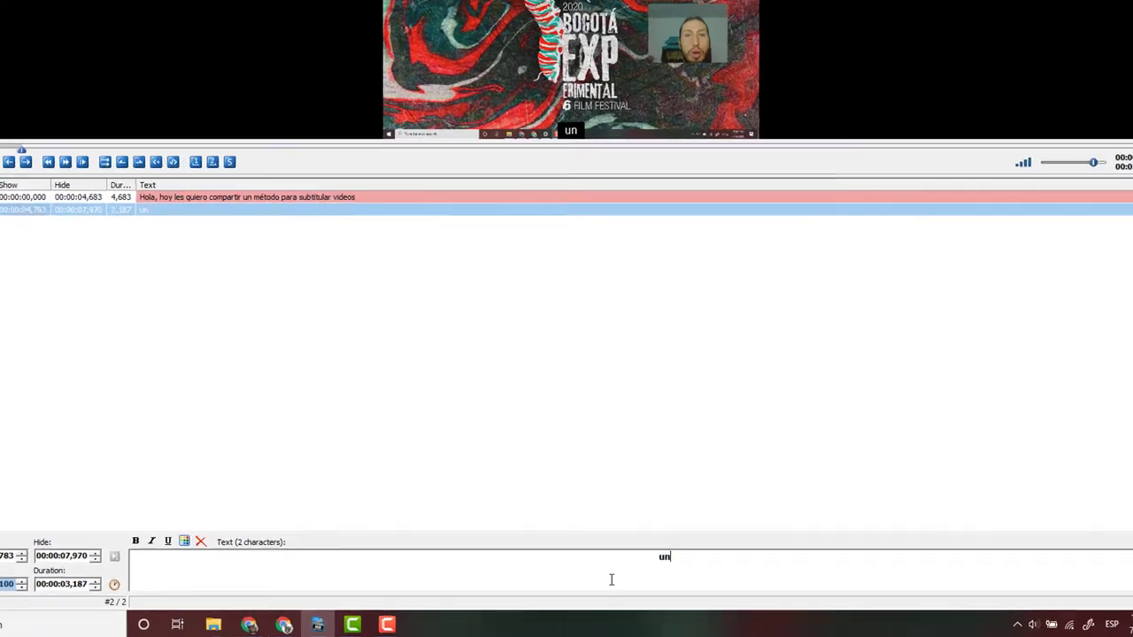
pyautogui.write('pero muy ágil,')
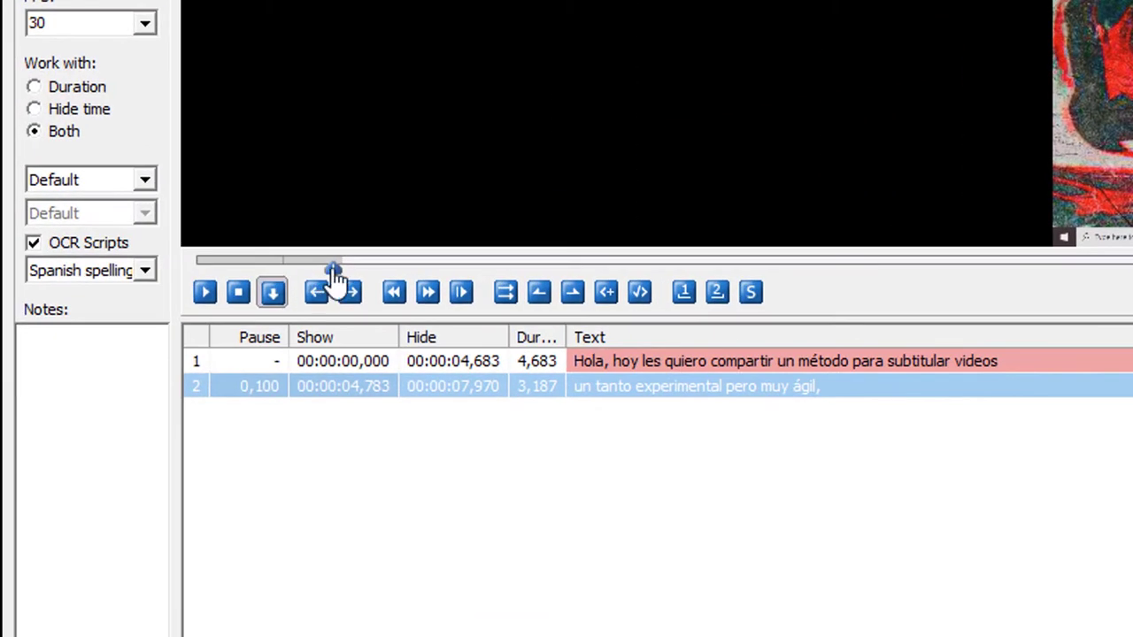
# Skip the video ahead to the start of the next phrase and insert a third subtitle after the second.
pyautogui.click(148, 231)
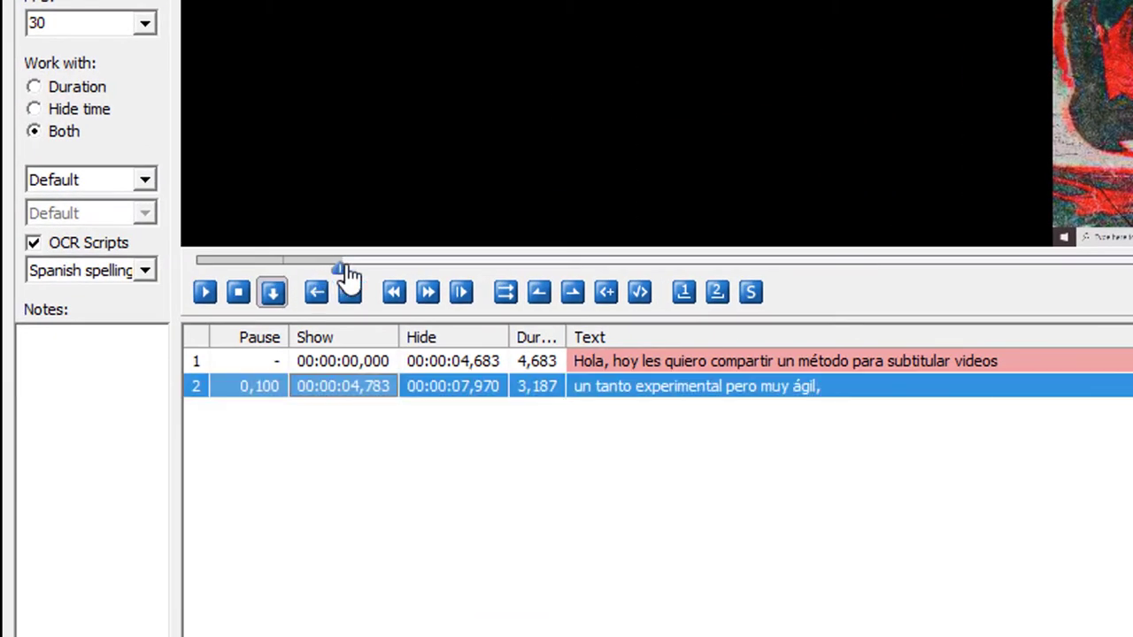
pyautogui.moveTo(350, 277); pyautogui.dragTo(476, 276)
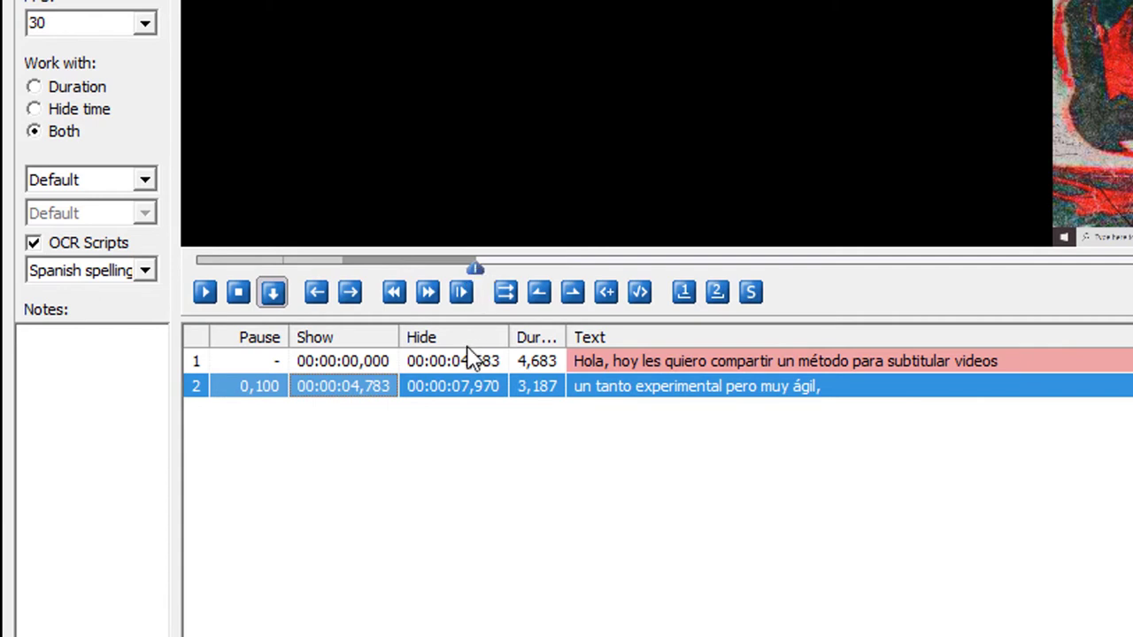
pyautogui.click(205, 294)
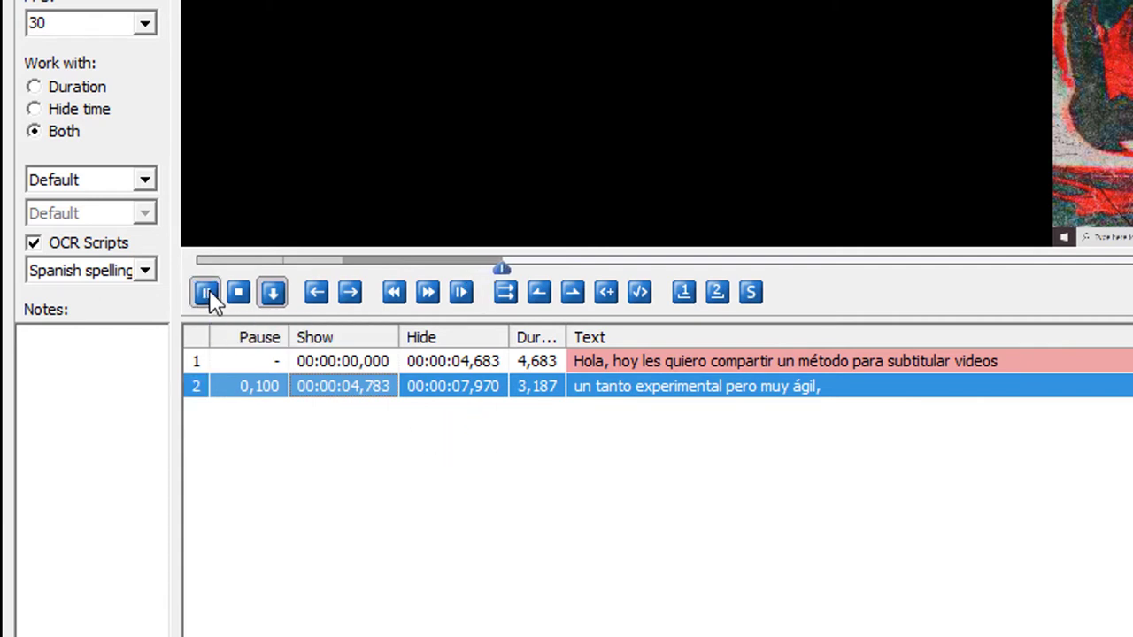
pyautogui.click(206, 295)
pyautogui.click(207, 297)
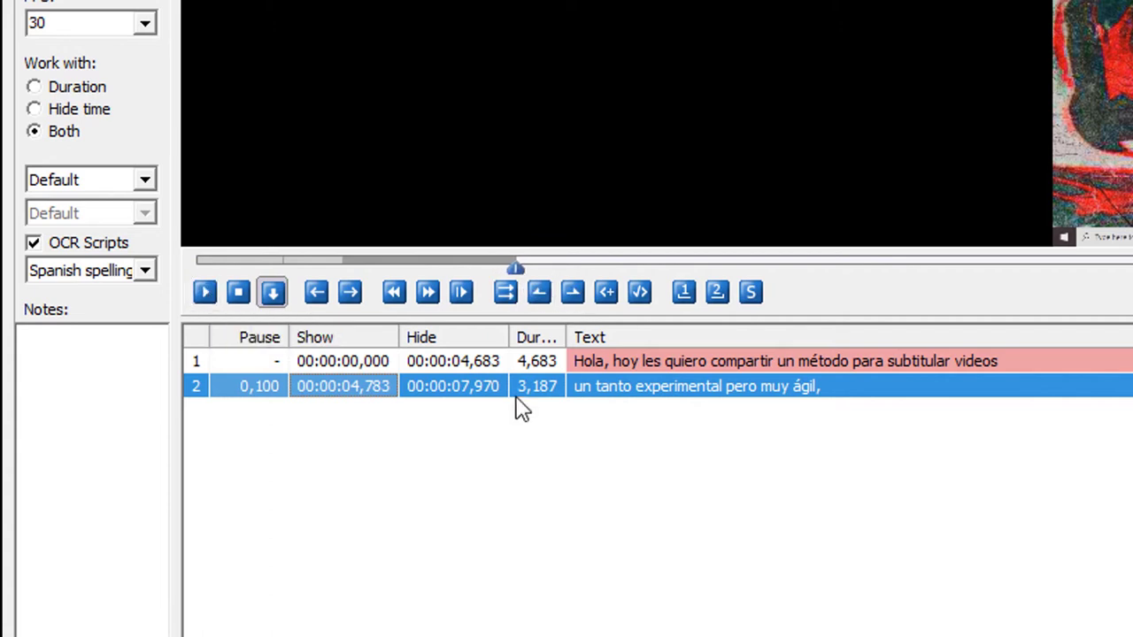
pyautogui.rightClick(404, 468)
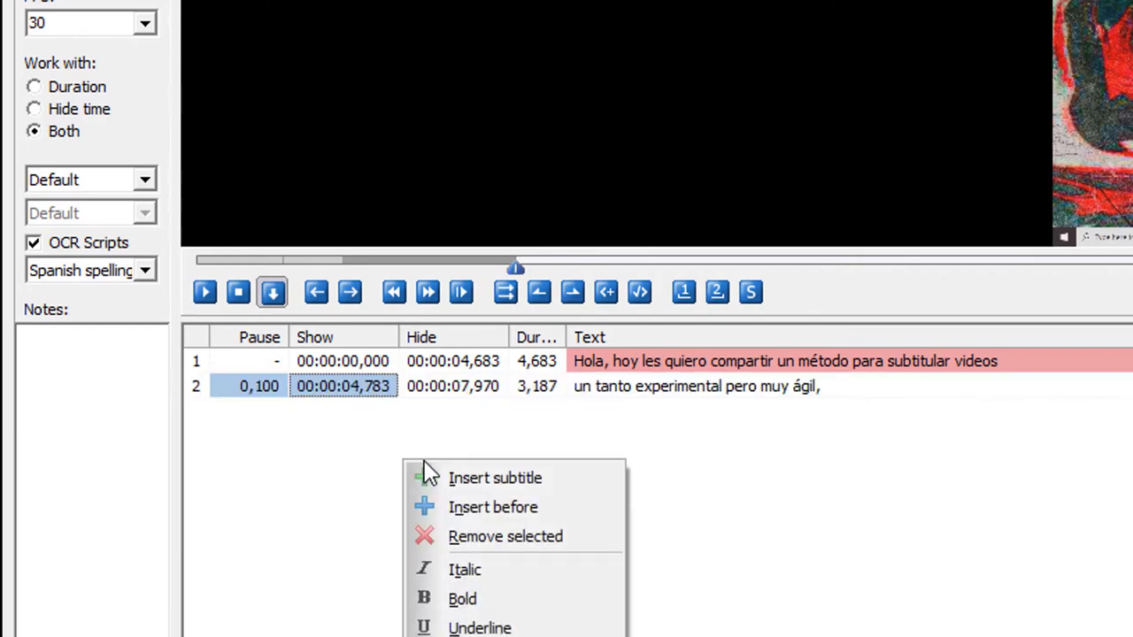
pyautogui.click(466, 475)
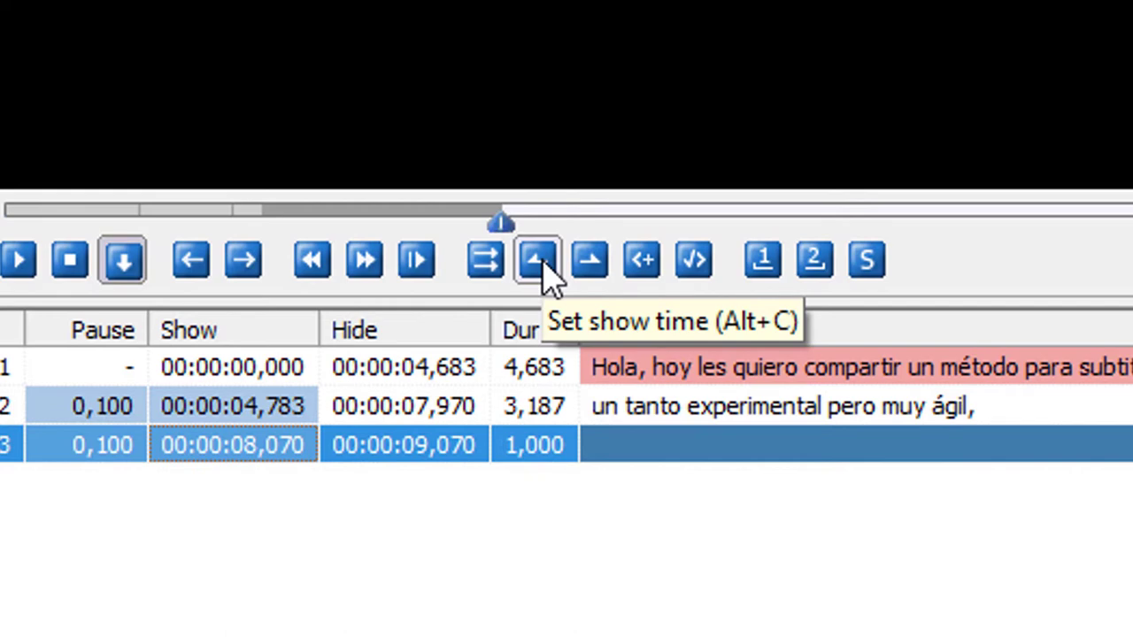
# Set the third subtitle's show time to 00:00:17,486 and, after playing to the phrase's end, its hide time to 00:00:19,291.
pyautogui.click(544, 273)
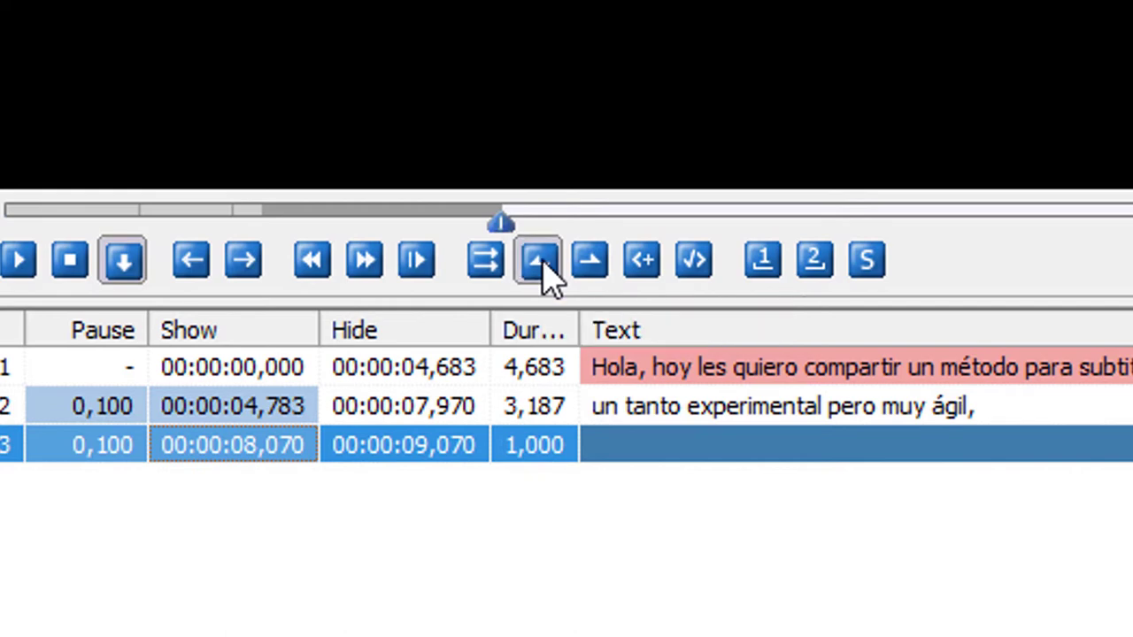
pyautogui.click(21, 261)
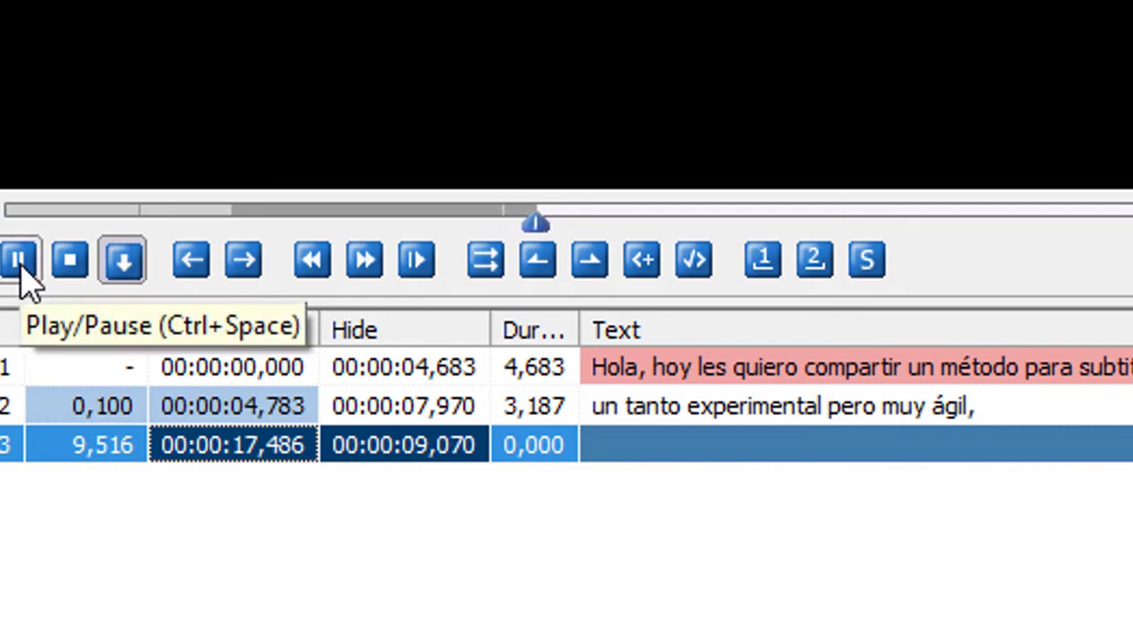
pyautogui.click(22, 262)
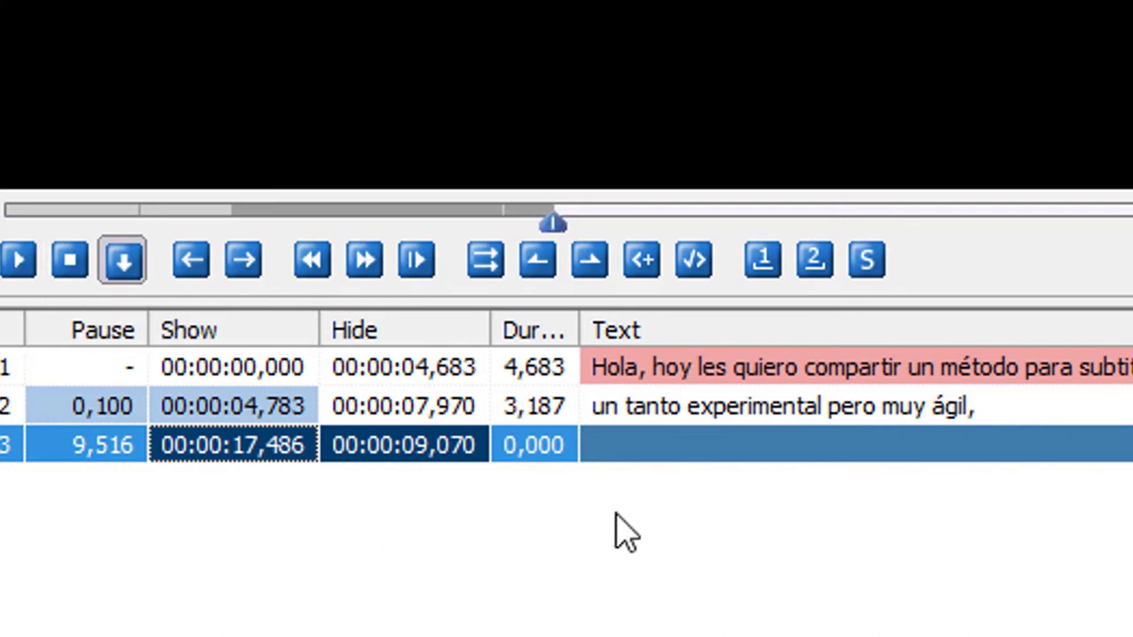
pyautogui.click(589, 265)
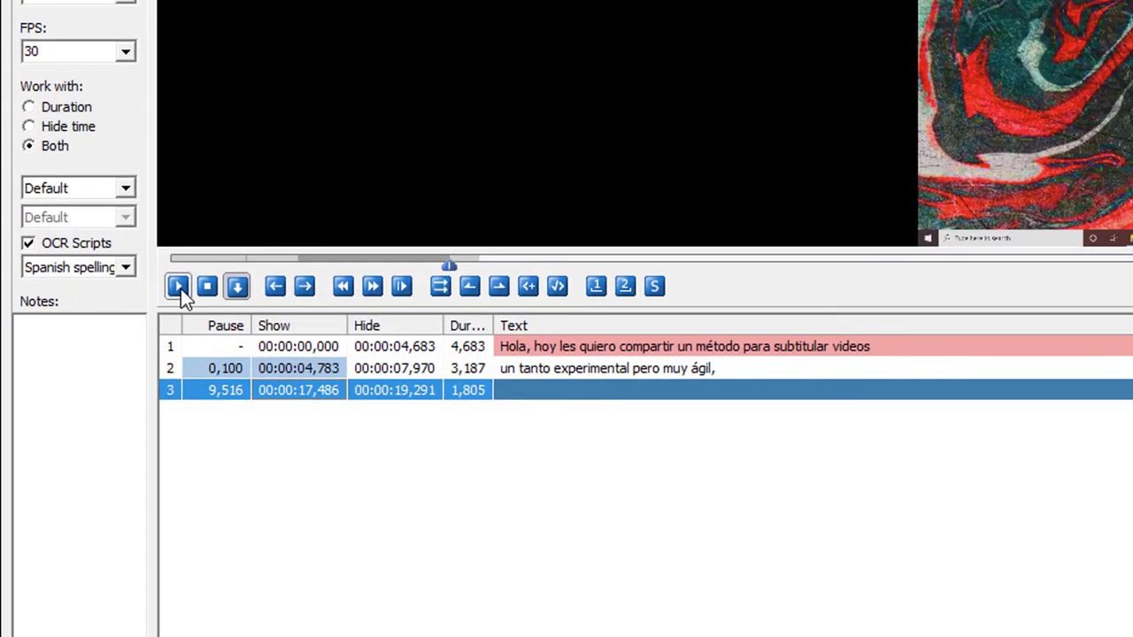
# Rewind and replay the start of the third phrase, then set the third subtitle's show time to 00:00:17,061.
pyautogui.click(87, 239)
pyautogui.click(178, 286)
pyautogui.click(315, 393)
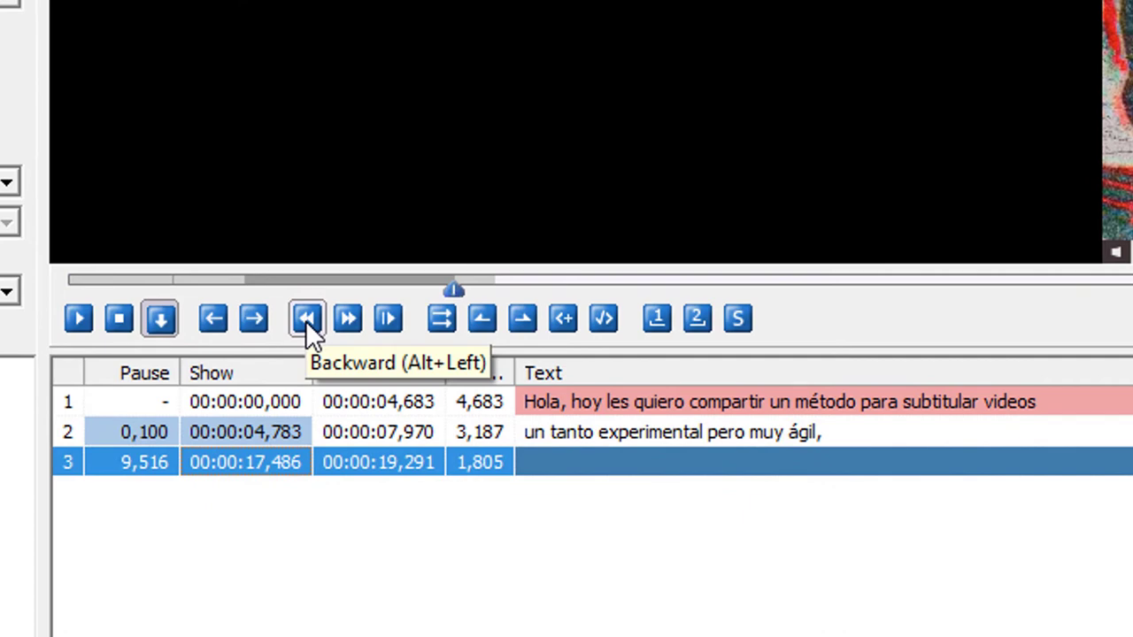
pyautogui.click(305, 320)
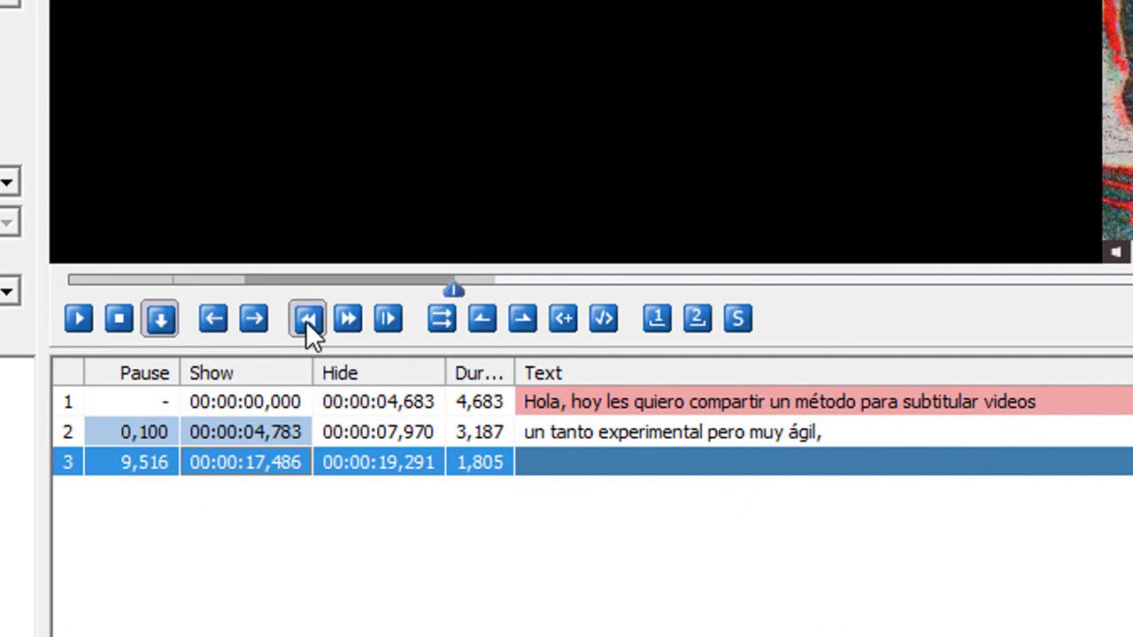
pyautogui.click(76, 334)
pyautogui.click(76, 334)
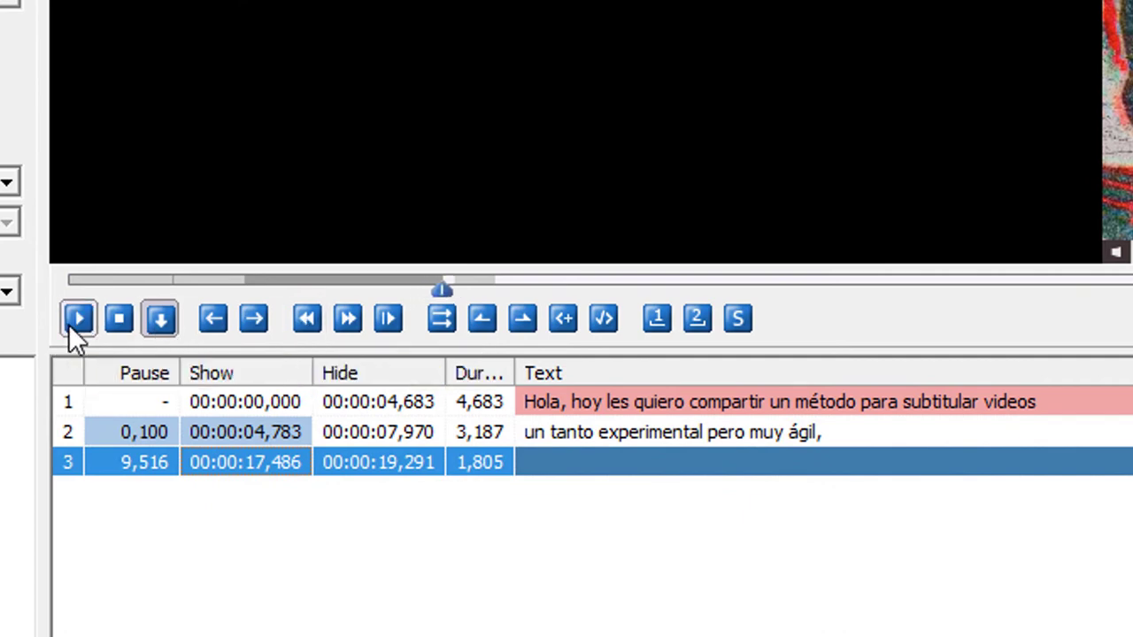
pyautogui.click(69, 324)
pyautogui.click(69, 324)
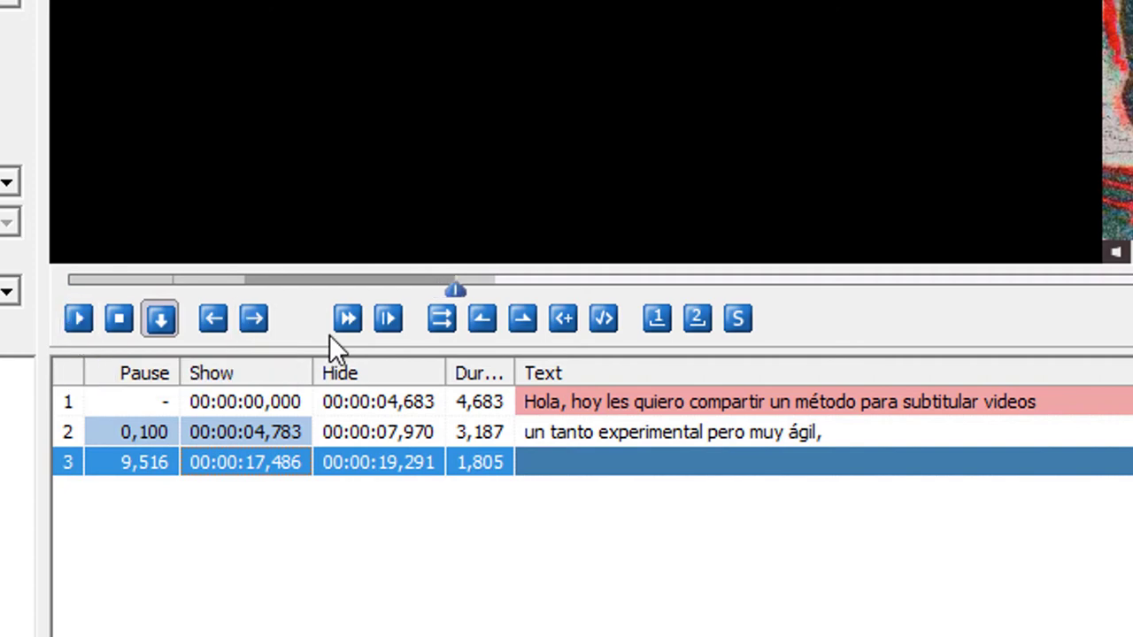
pyautogui.click(307, 321)
pyautogui.click(72, 320)
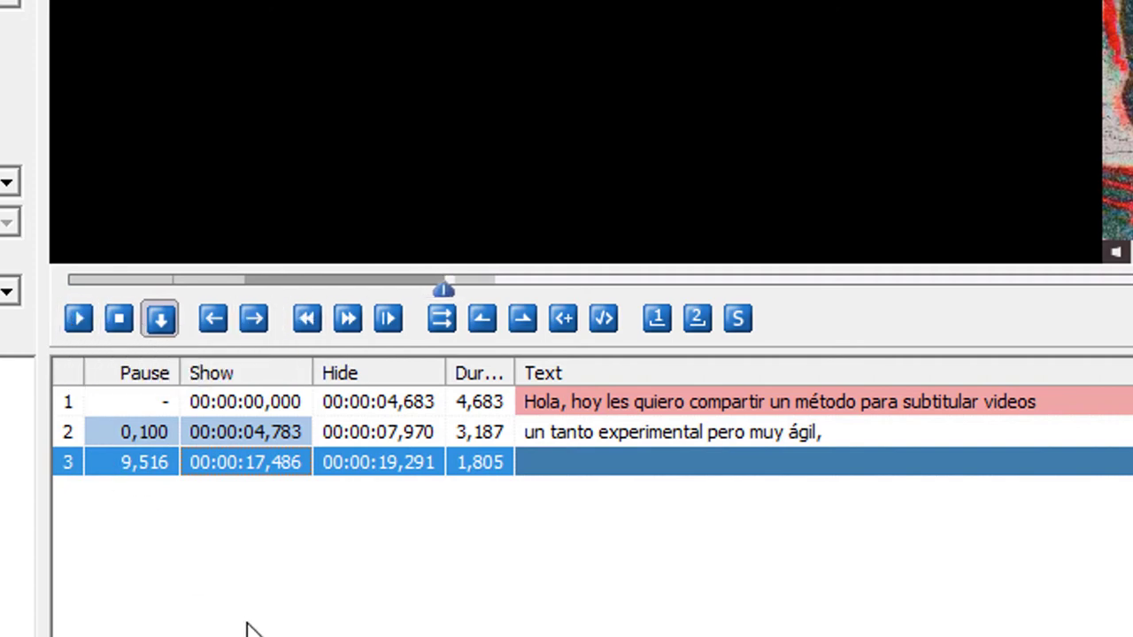
pyautogui.click(477, 320)
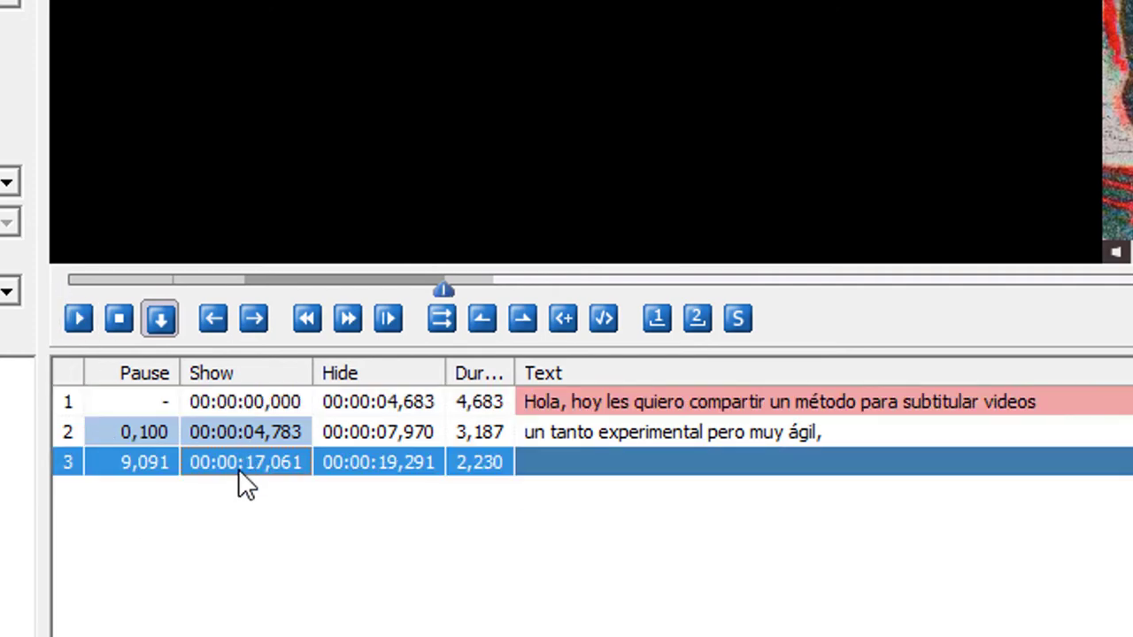
# Play the third phrase through and enter "Vamos a usar 2 herramientas" as the third subtitle's text.
pyautogui.click(79, 320)
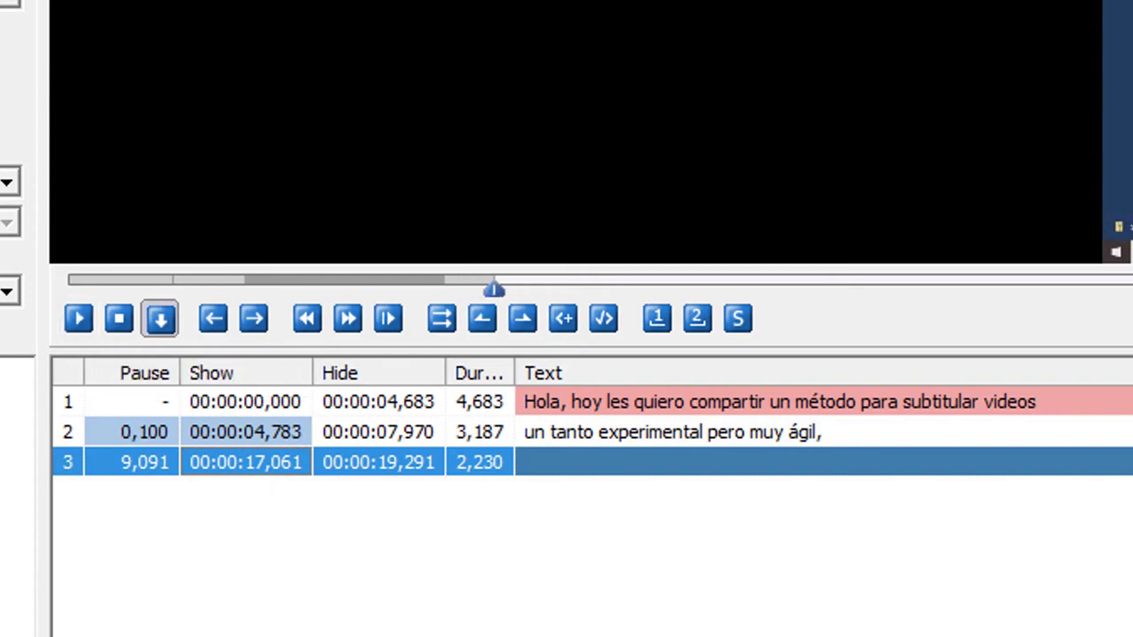
pyautogui.click(1132, 636)
pyautogui.write('Vamos')
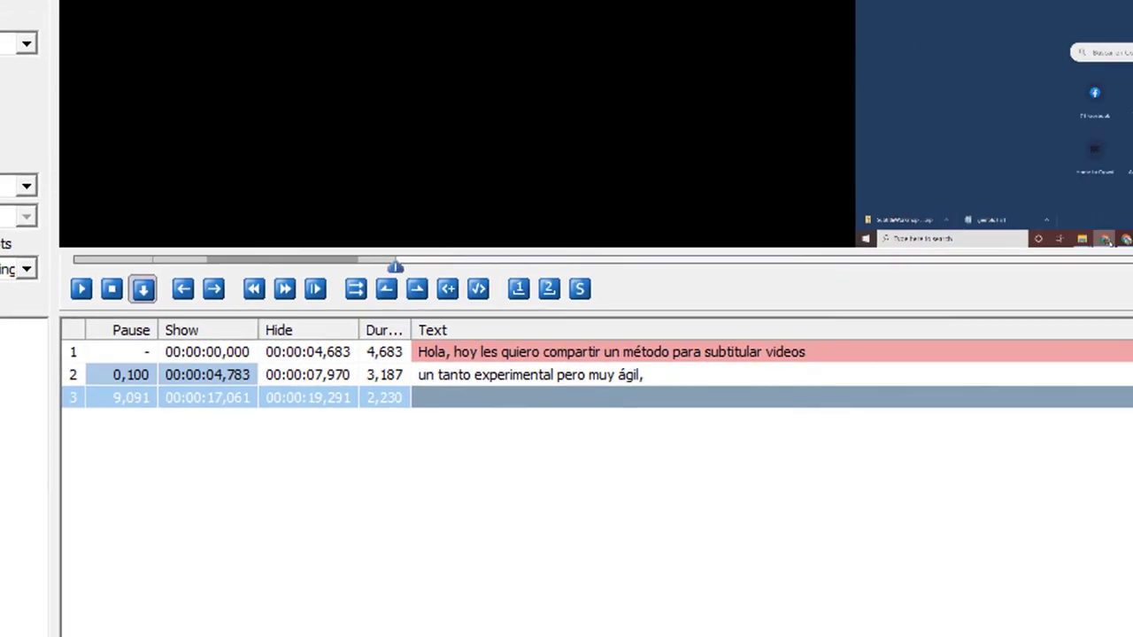
pyautogui.write(' a usar 2')
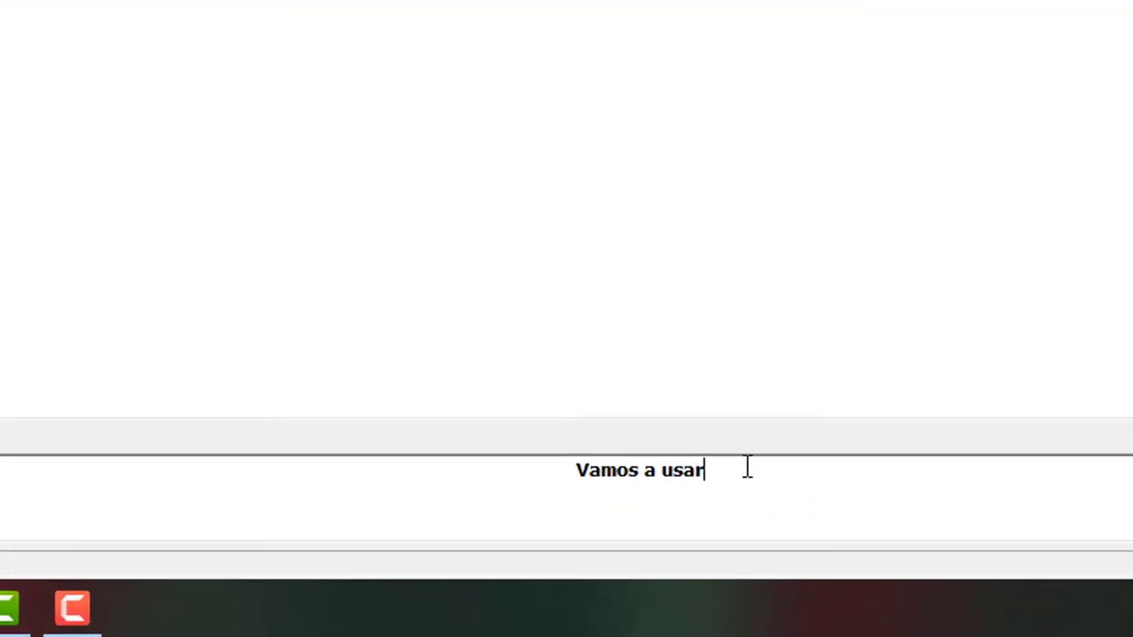
pyautogui.write(' herramien')
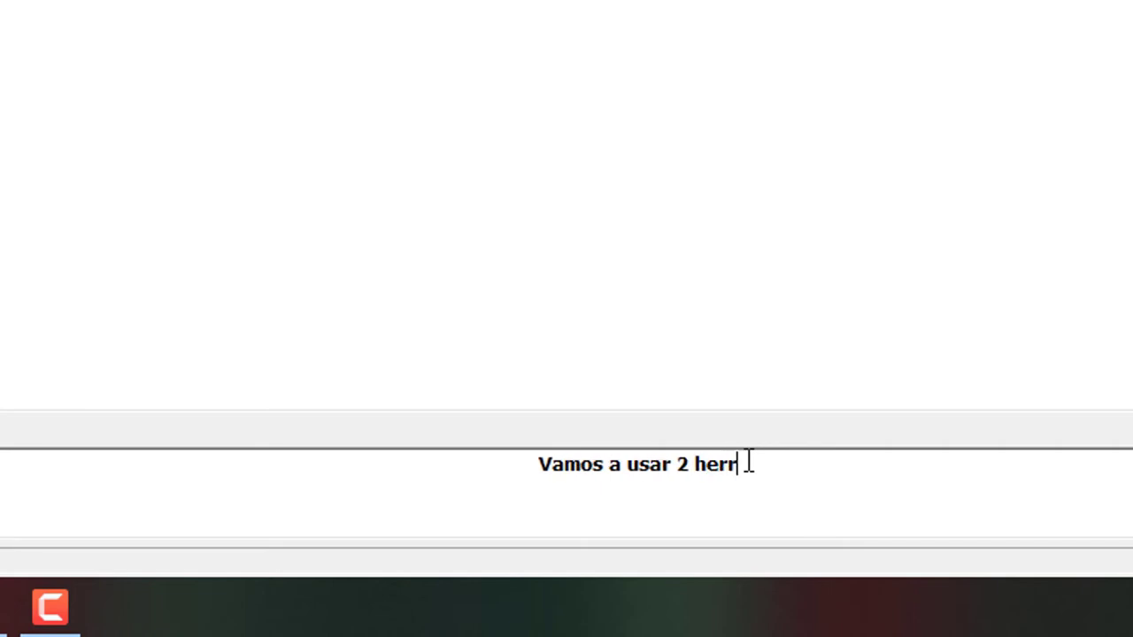
pyautogui.write('tas')
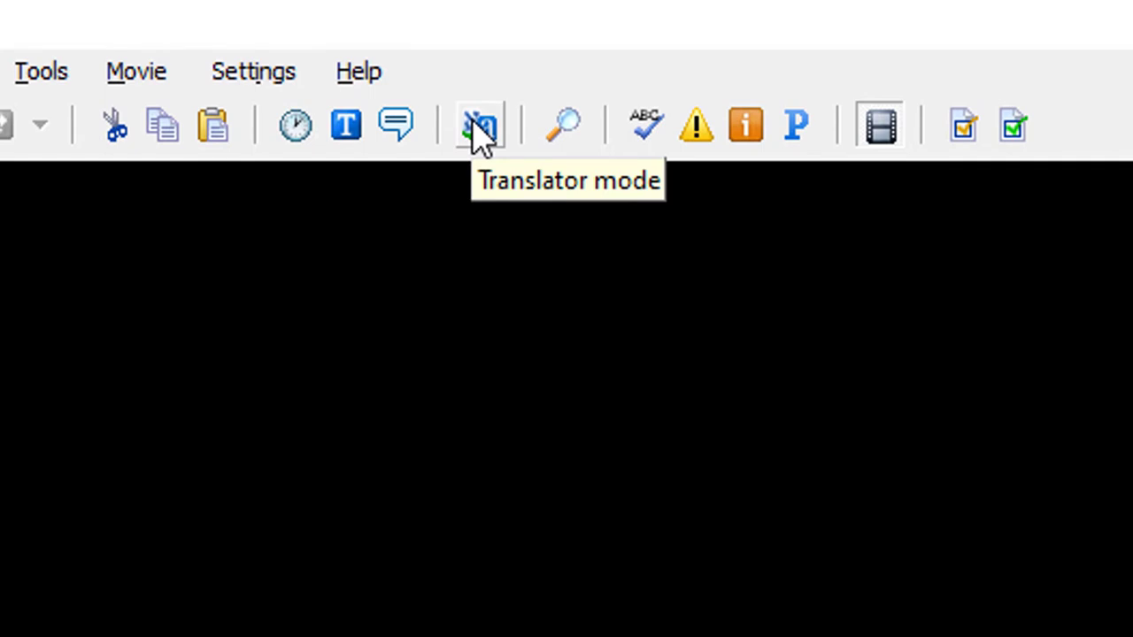
# Turn on translator mode and go up to the first subtitle in the list.
pyautogui.click(481, 133)
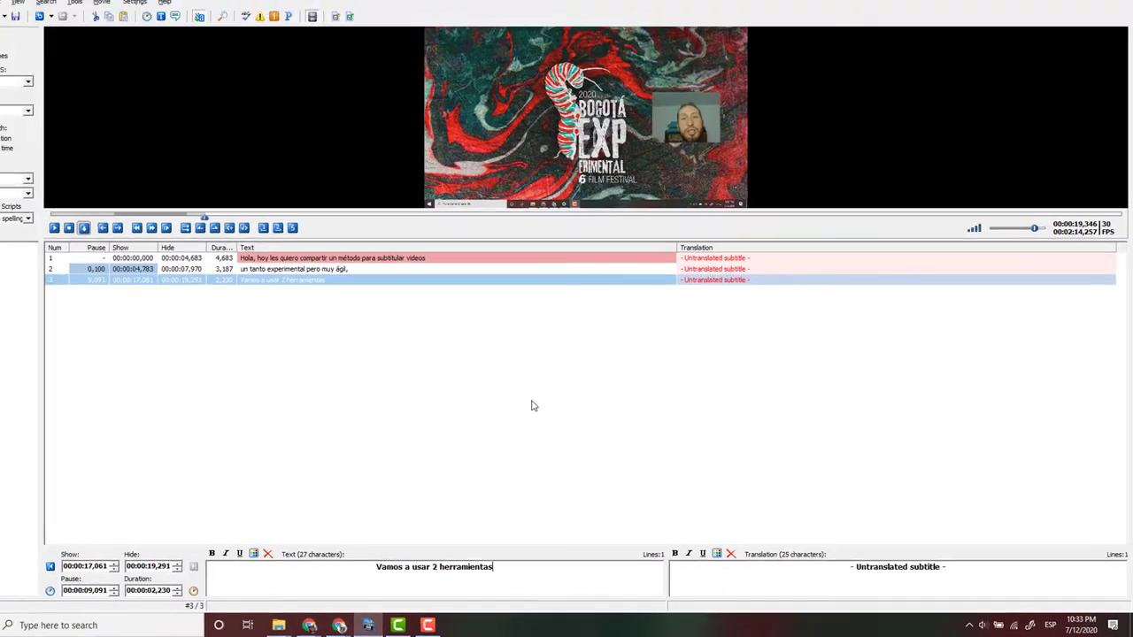
pyautogui.press('Up')
pyautogui.press('Up')
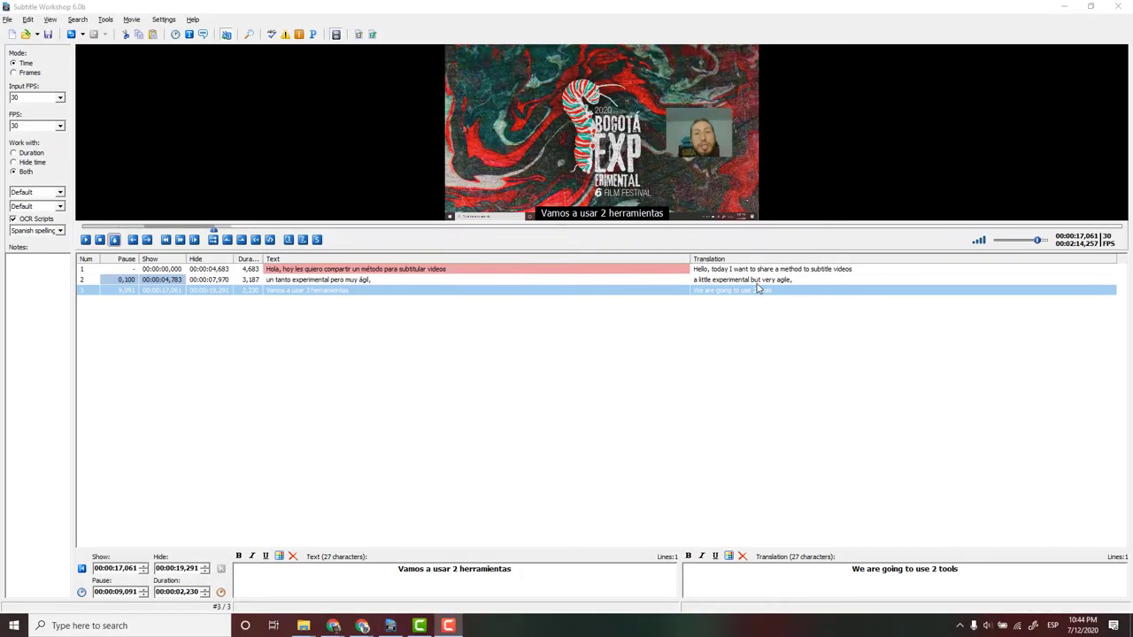
# Review the English translations of the three subtitles against their Spanish originals.
pyautogui.click(755, 273)
pyautogui.click(757, 280)
pyautogui.click(758, 290)
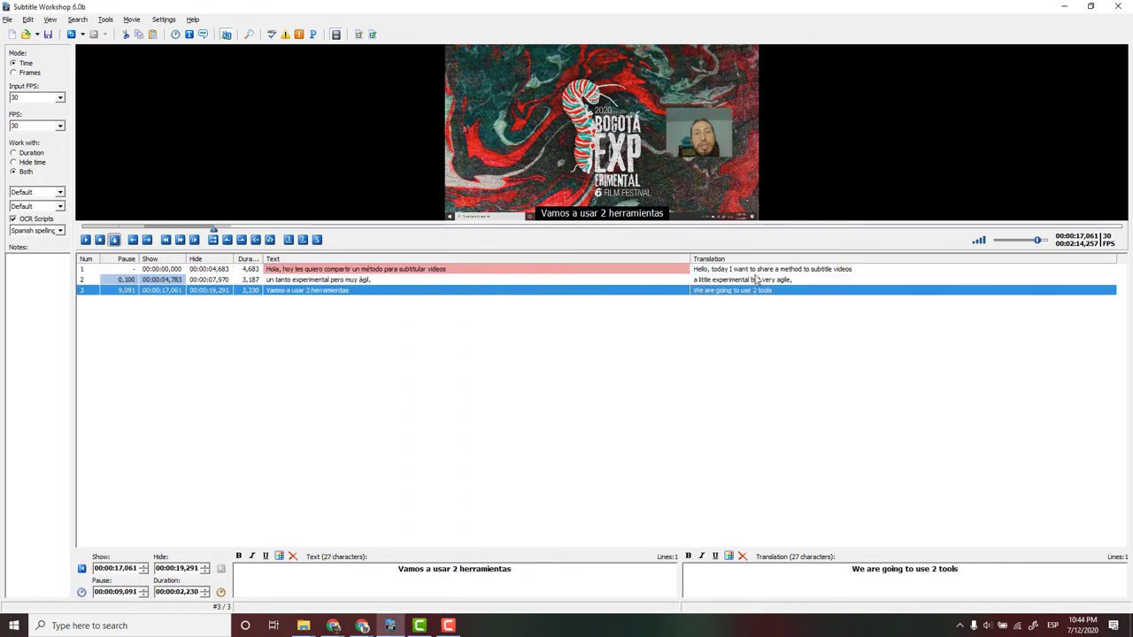
pyautogui.click(758, 269)
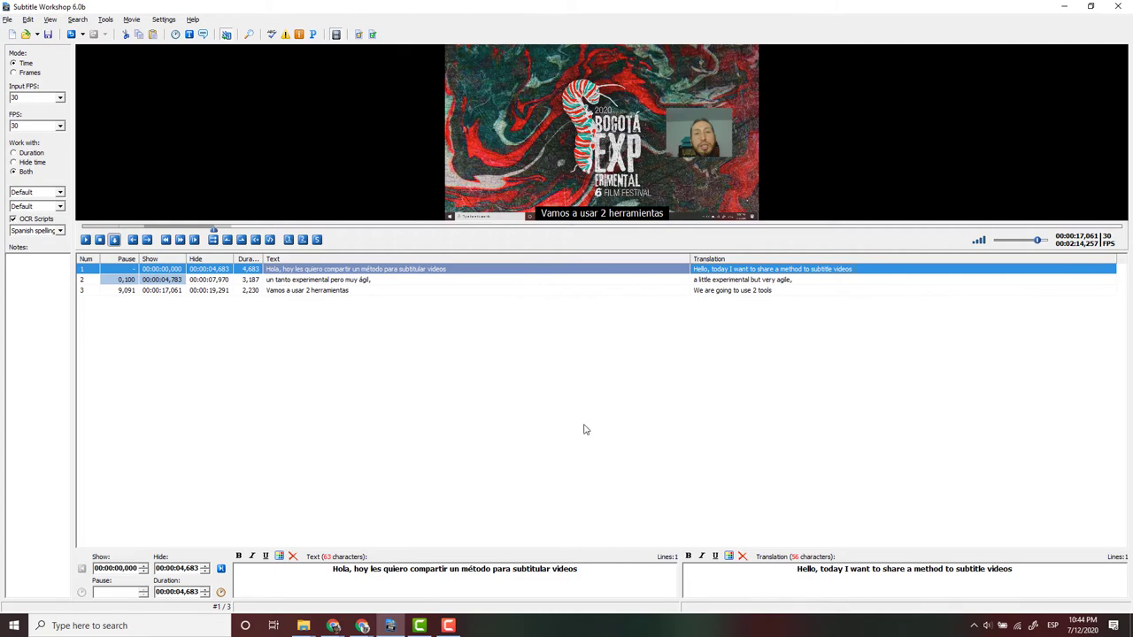
pyautogui.click(405, 422)
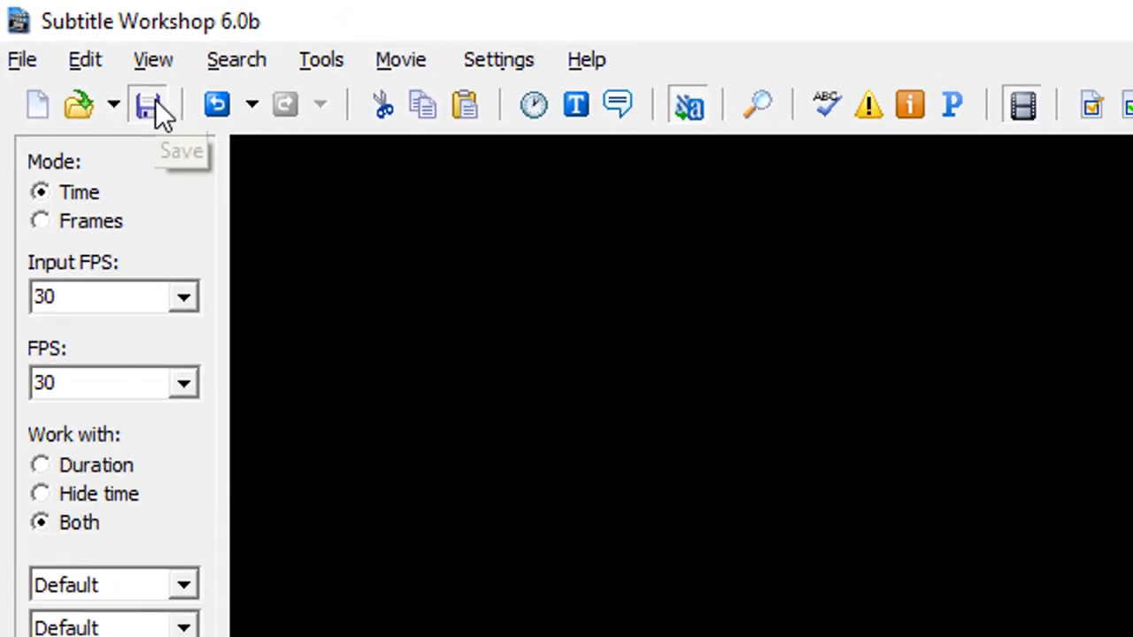
# Save the original Spanish subtitles in SubRip format under the file name español.
pyautogui.click(246, 176)
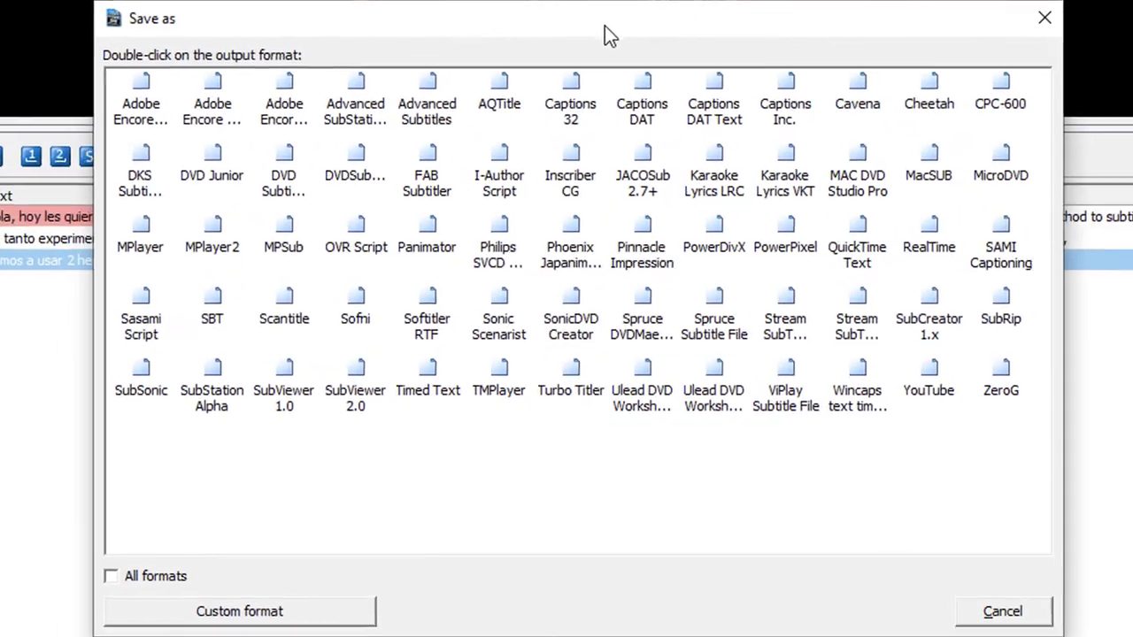
pyautogui.click(1003, 308)
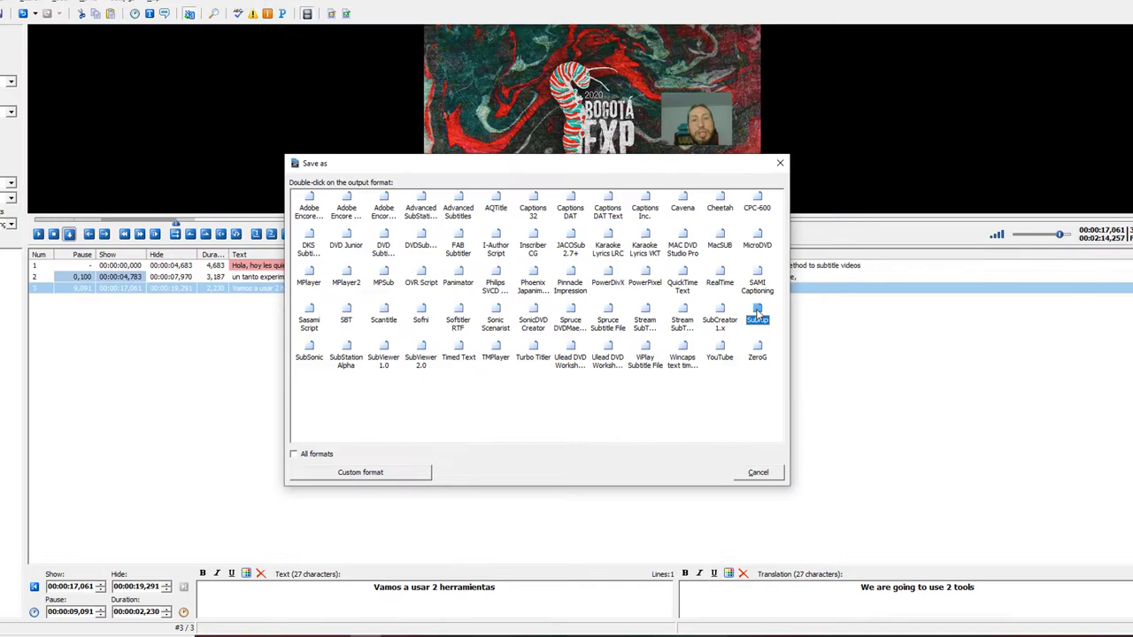
pyautogui.doubleClick(756, 311)
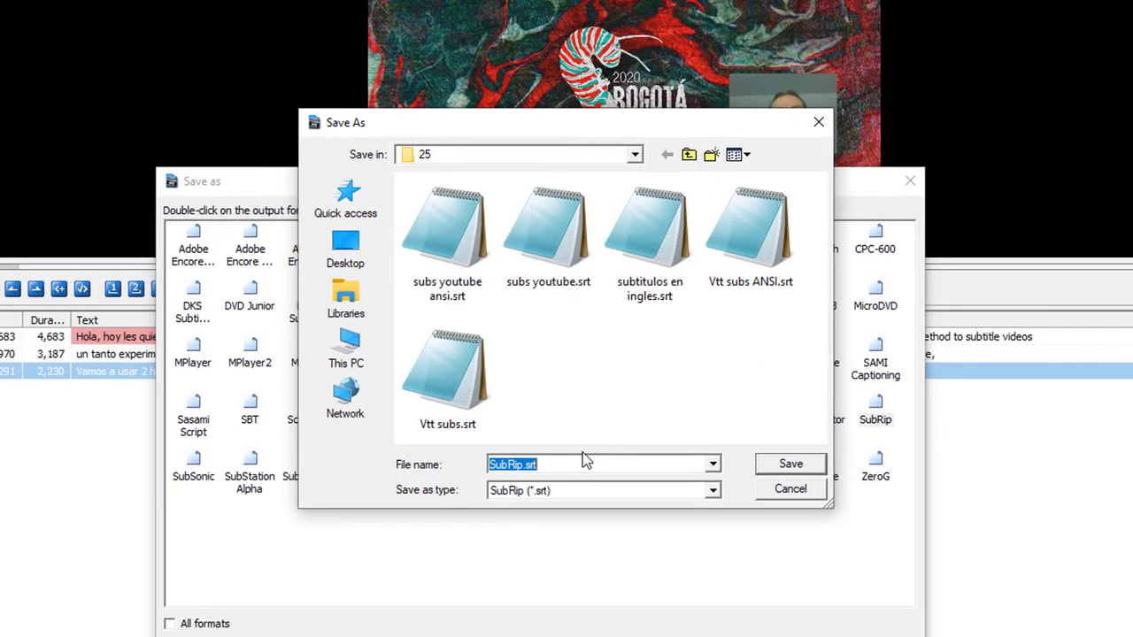
pyautogui.write('español')
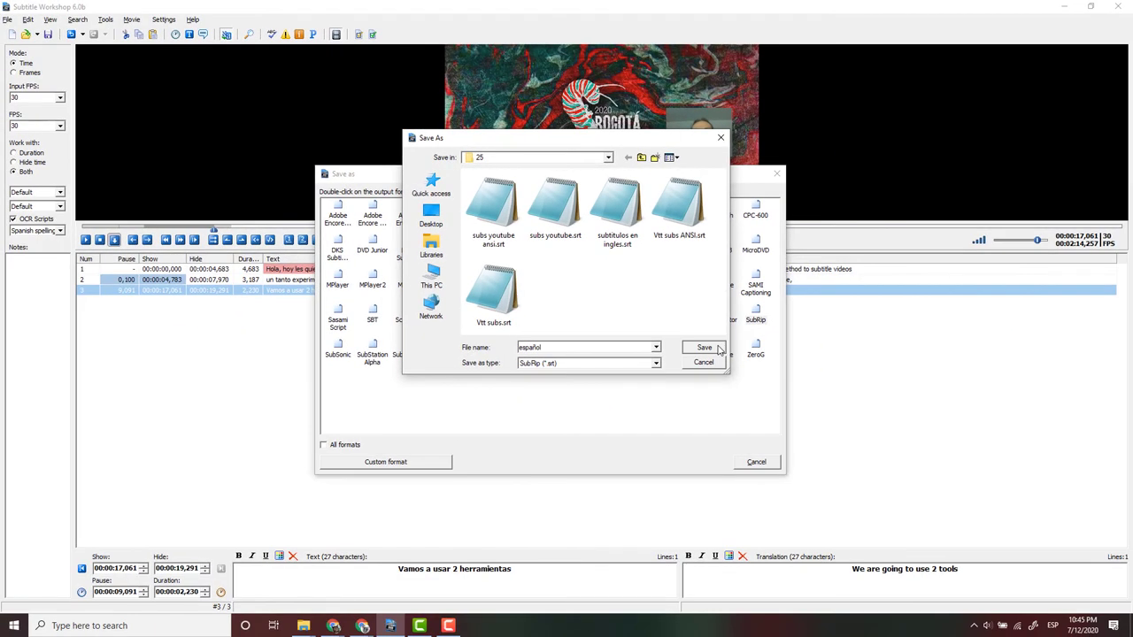
pyautogui.click(718, 348)
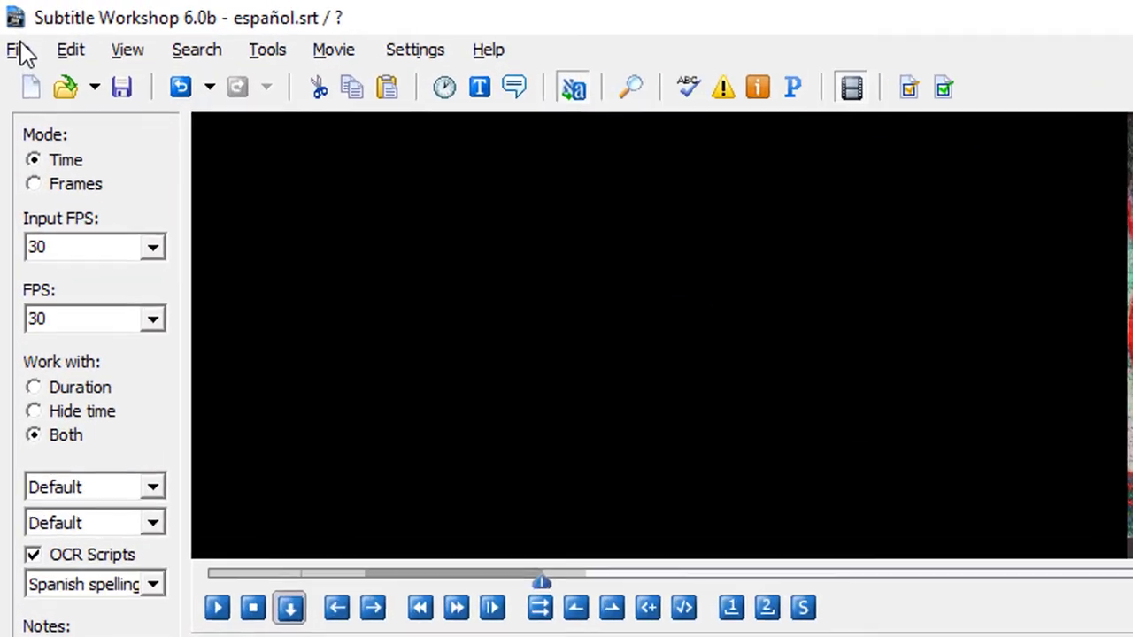
# Save the translated English subtitles in SubRip format under the file name English.
pyautogui.click(19, 50)
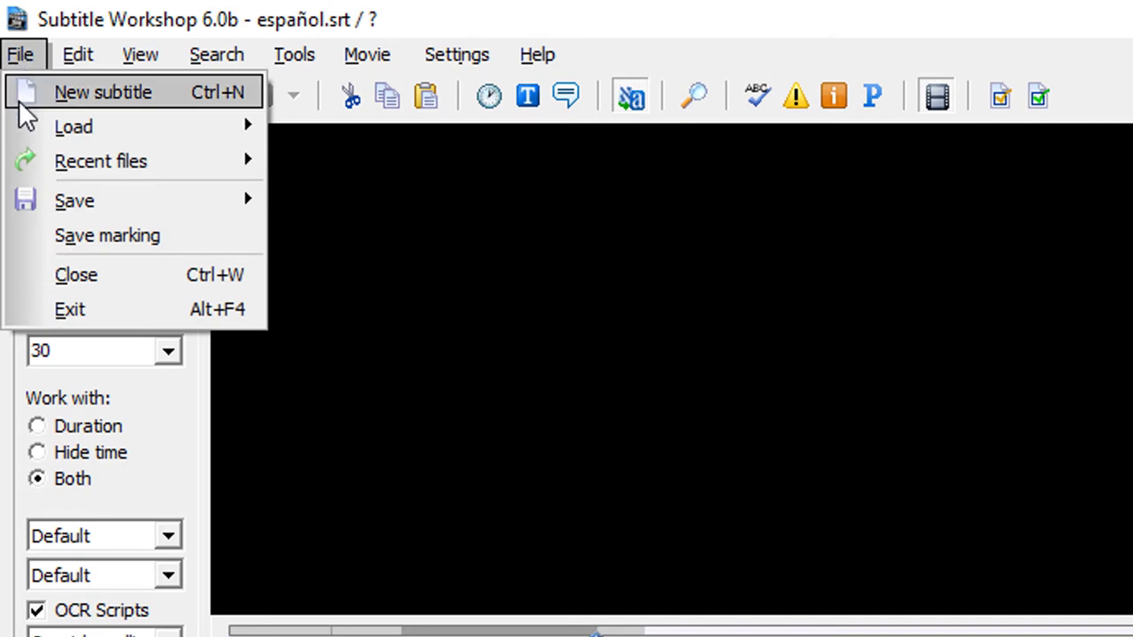
pyautogui.moveTo(107, 205)
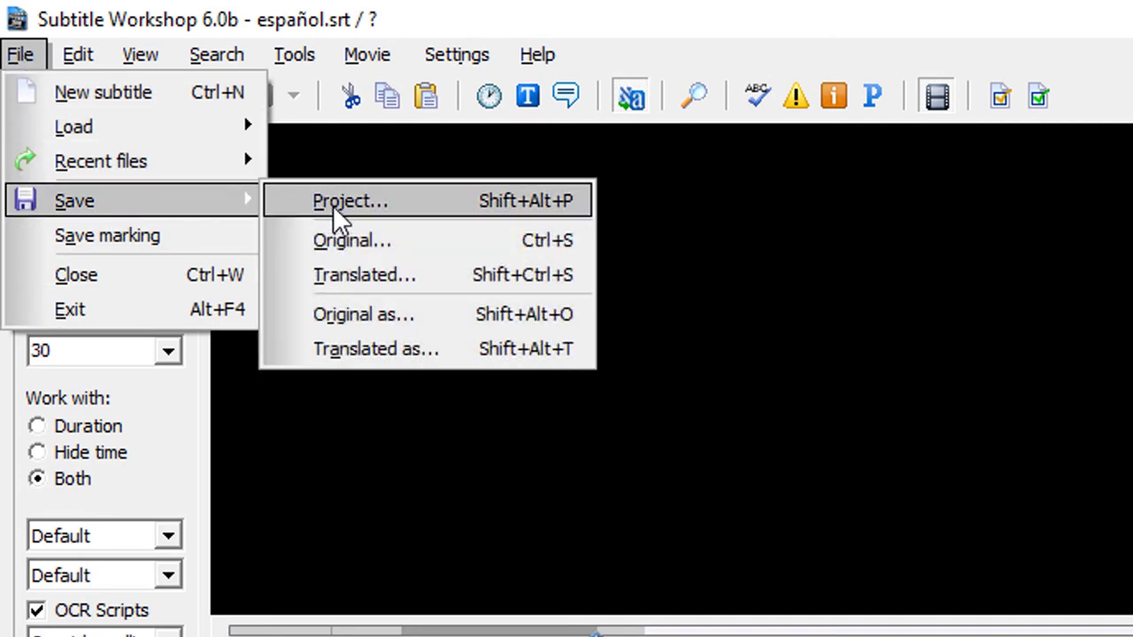
pyautogui.click(424, 276)
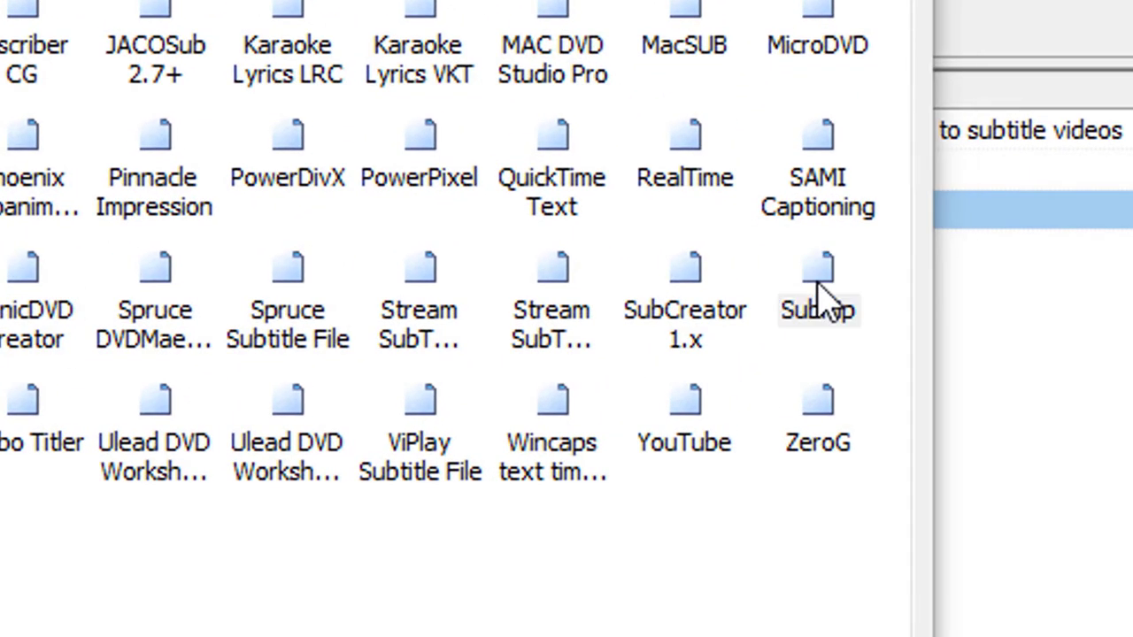
pyautogui.doubleClick(771, 315)
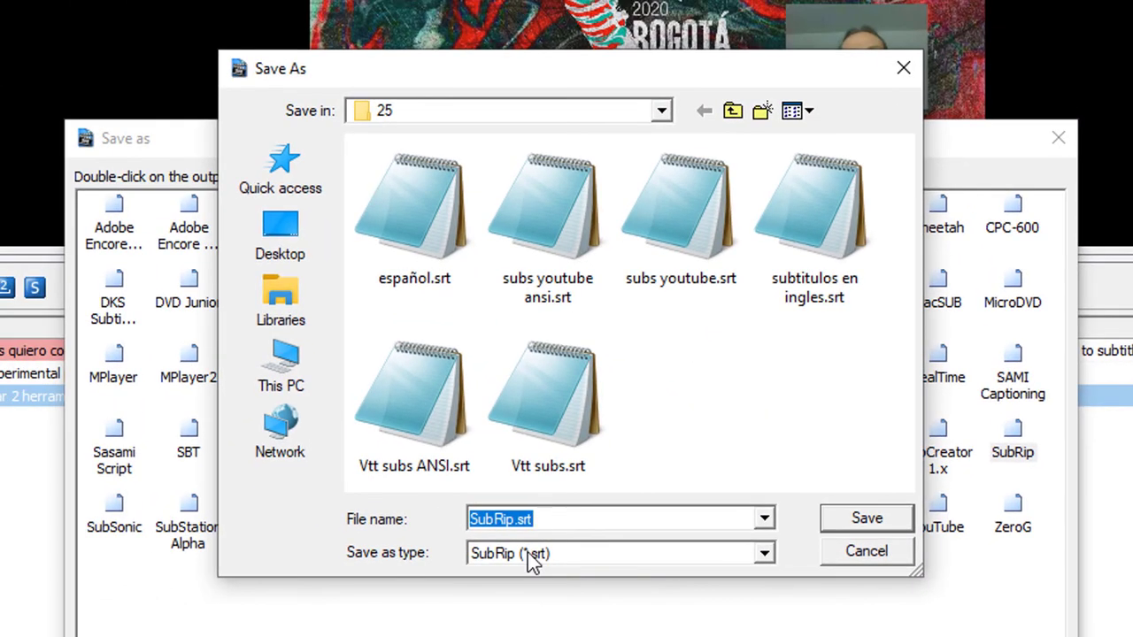
pyautogui.write('Englis')
pyautogui.write('h')
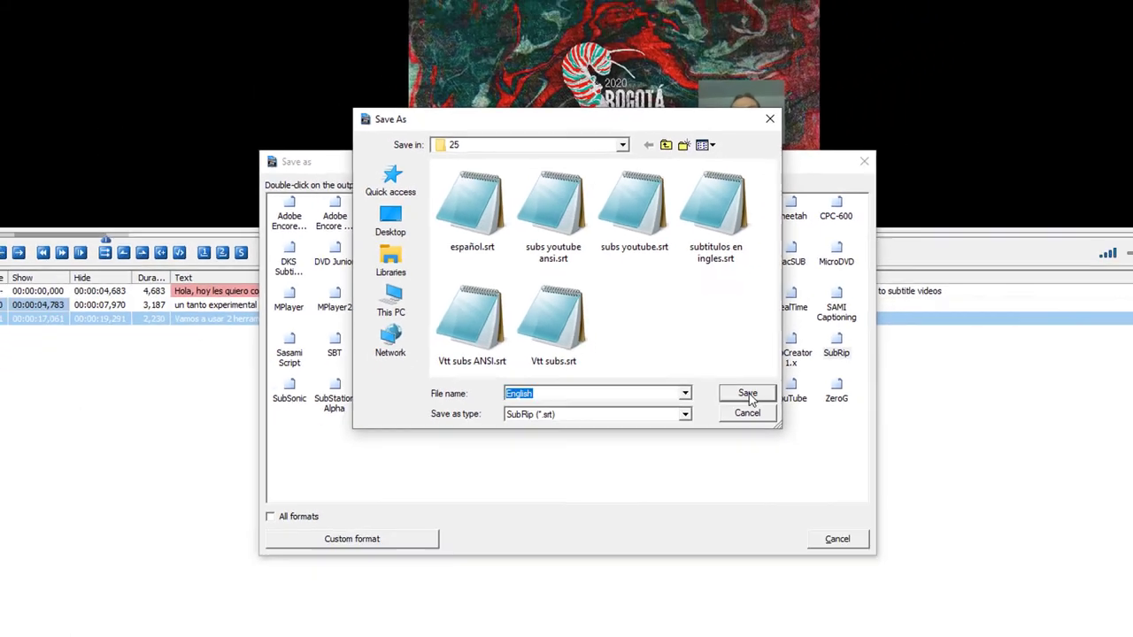
pyautogui.click(863, 516)
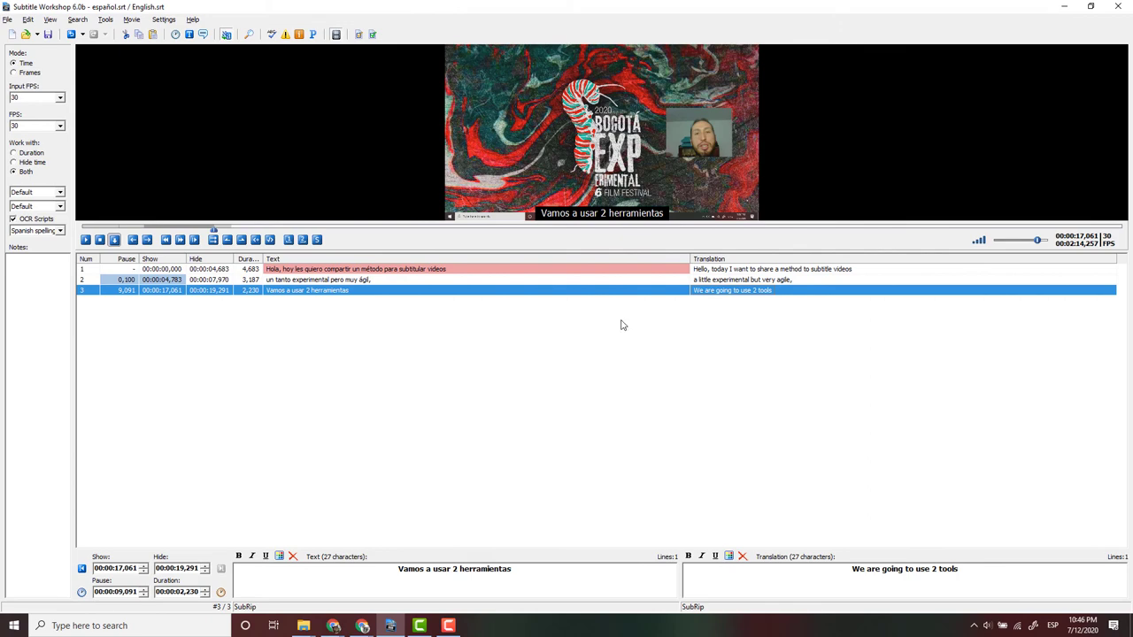
# Save the original and translated subtitles together as a subtitle translation project named "proyecto ejemplo".
pyautogui.click(8, 20)
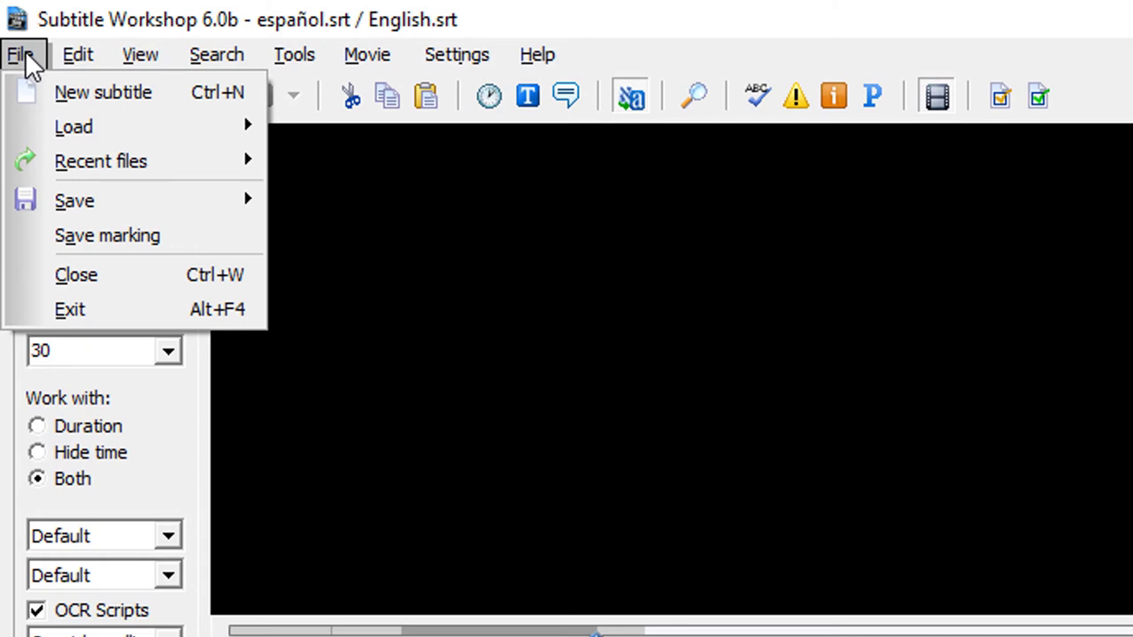
pyautogui.moveTo(107, 209)
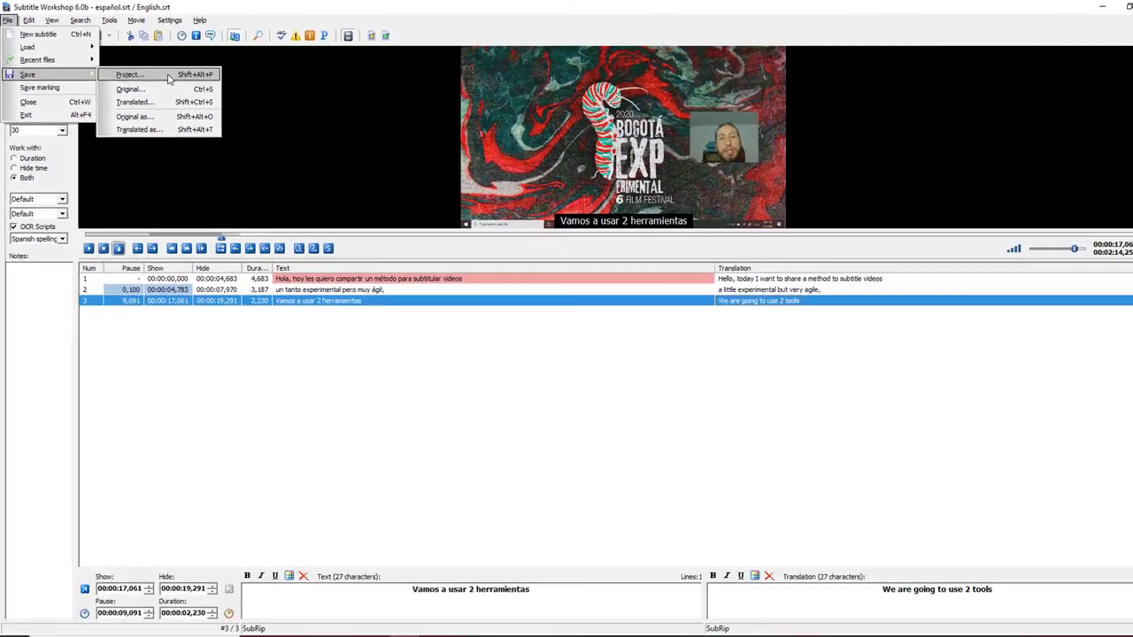
pyautogui.click(453, 206)
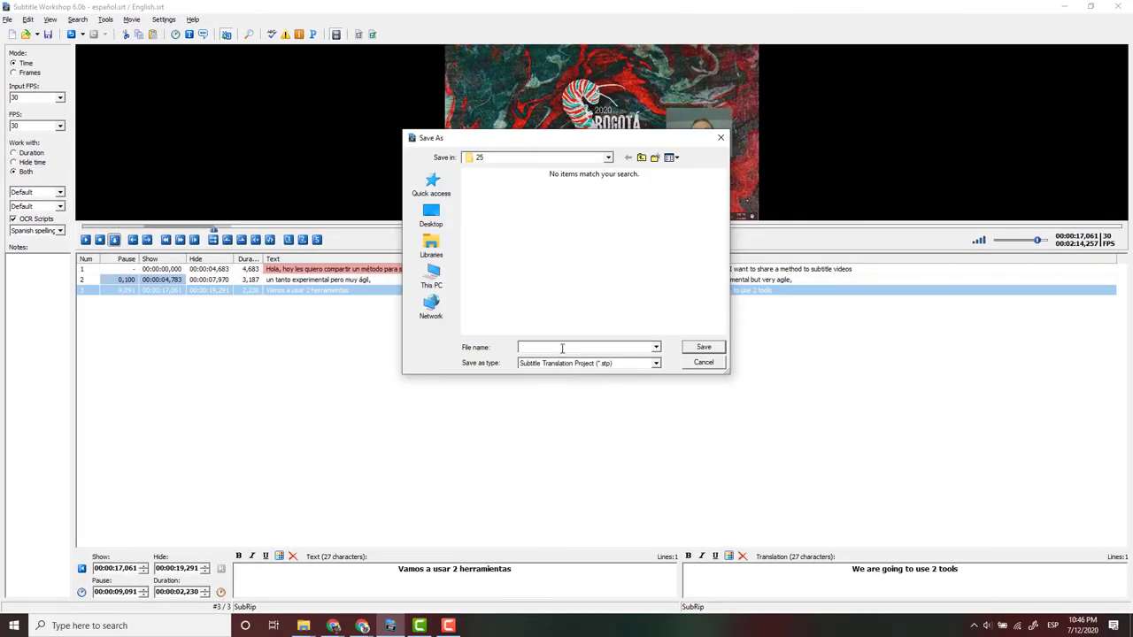
pyautogui.write('proyecto ejemplo')
pyautogui.click(711, 353)
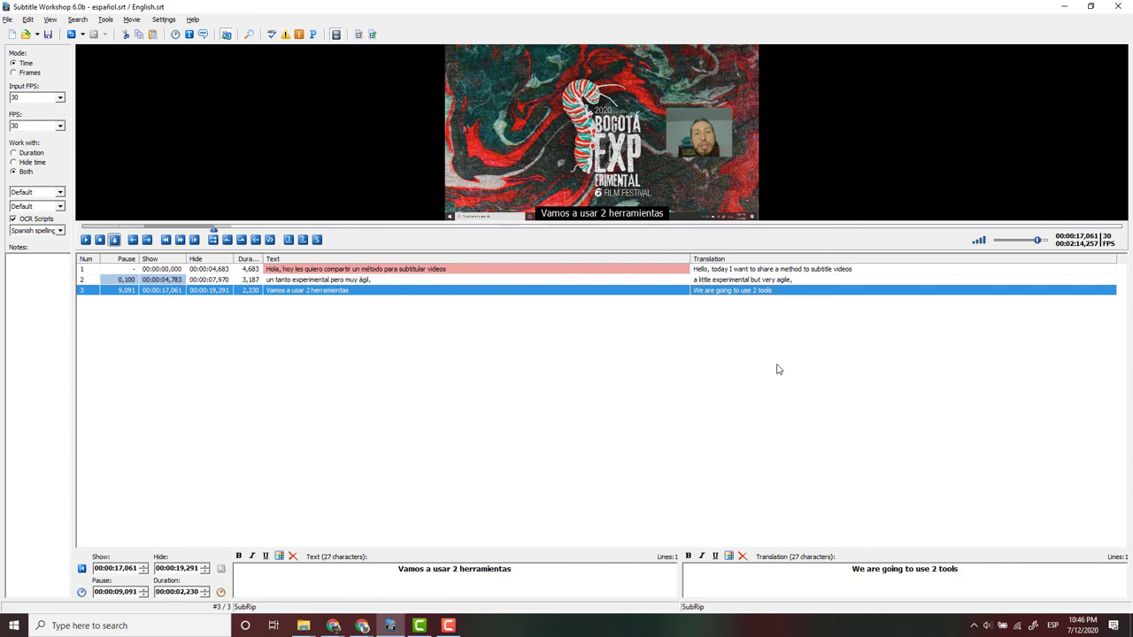